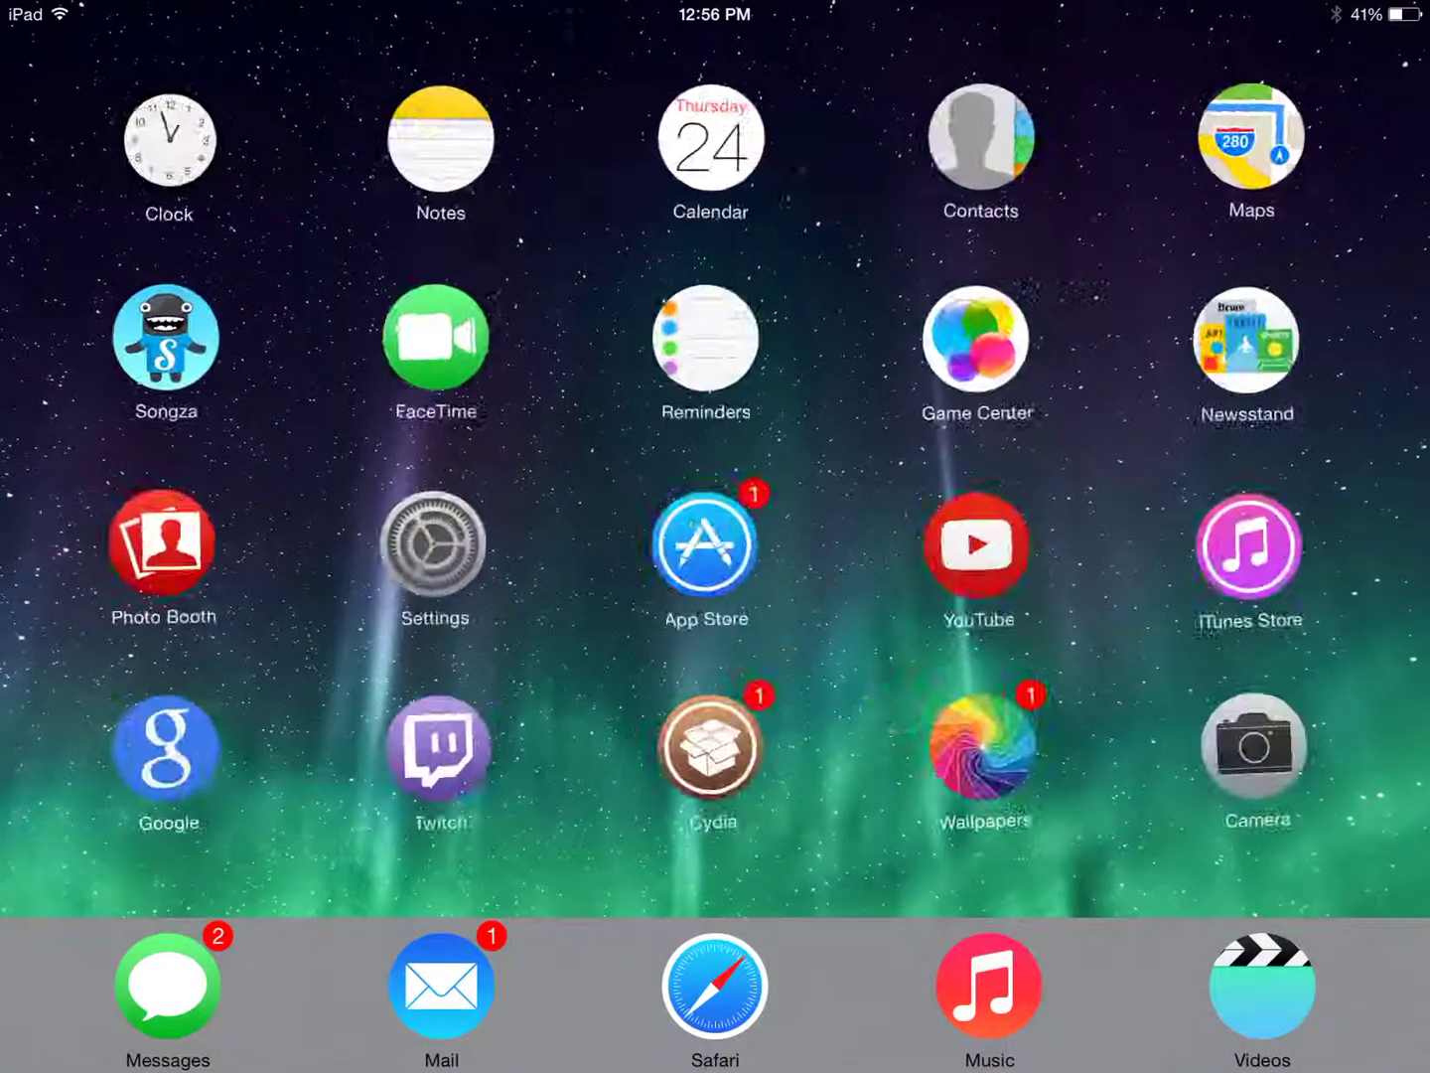
Step: Swipe to the other home screen page and launch Cydia
{"action": "mouse_move", "coordinate": [1072, 581]}
{"action": "left_mouse_down"}
{"action": "mouse_move", "coordinate": [798, 576]}
{"action": "mouse_move", "coordinate": [1202, 785]}
{"action": "mouse_move", "coordinate": [858, 652]}
{"action": "left_mouse_up"}
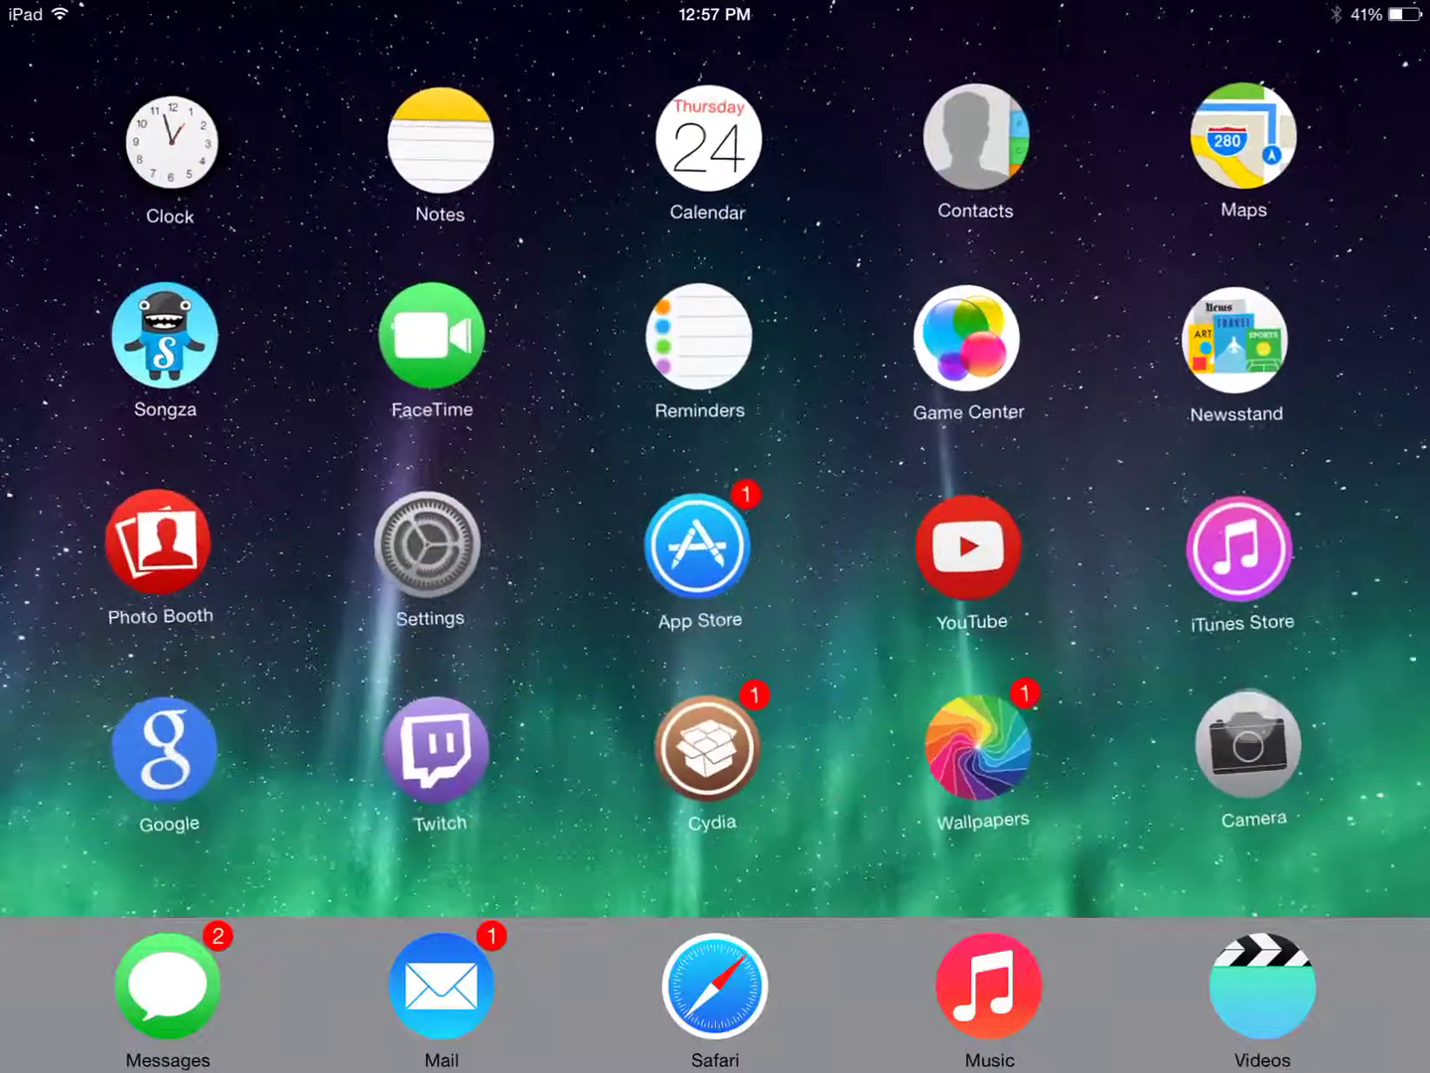
{"action": "left_click", "coordinate": [706, 747]}
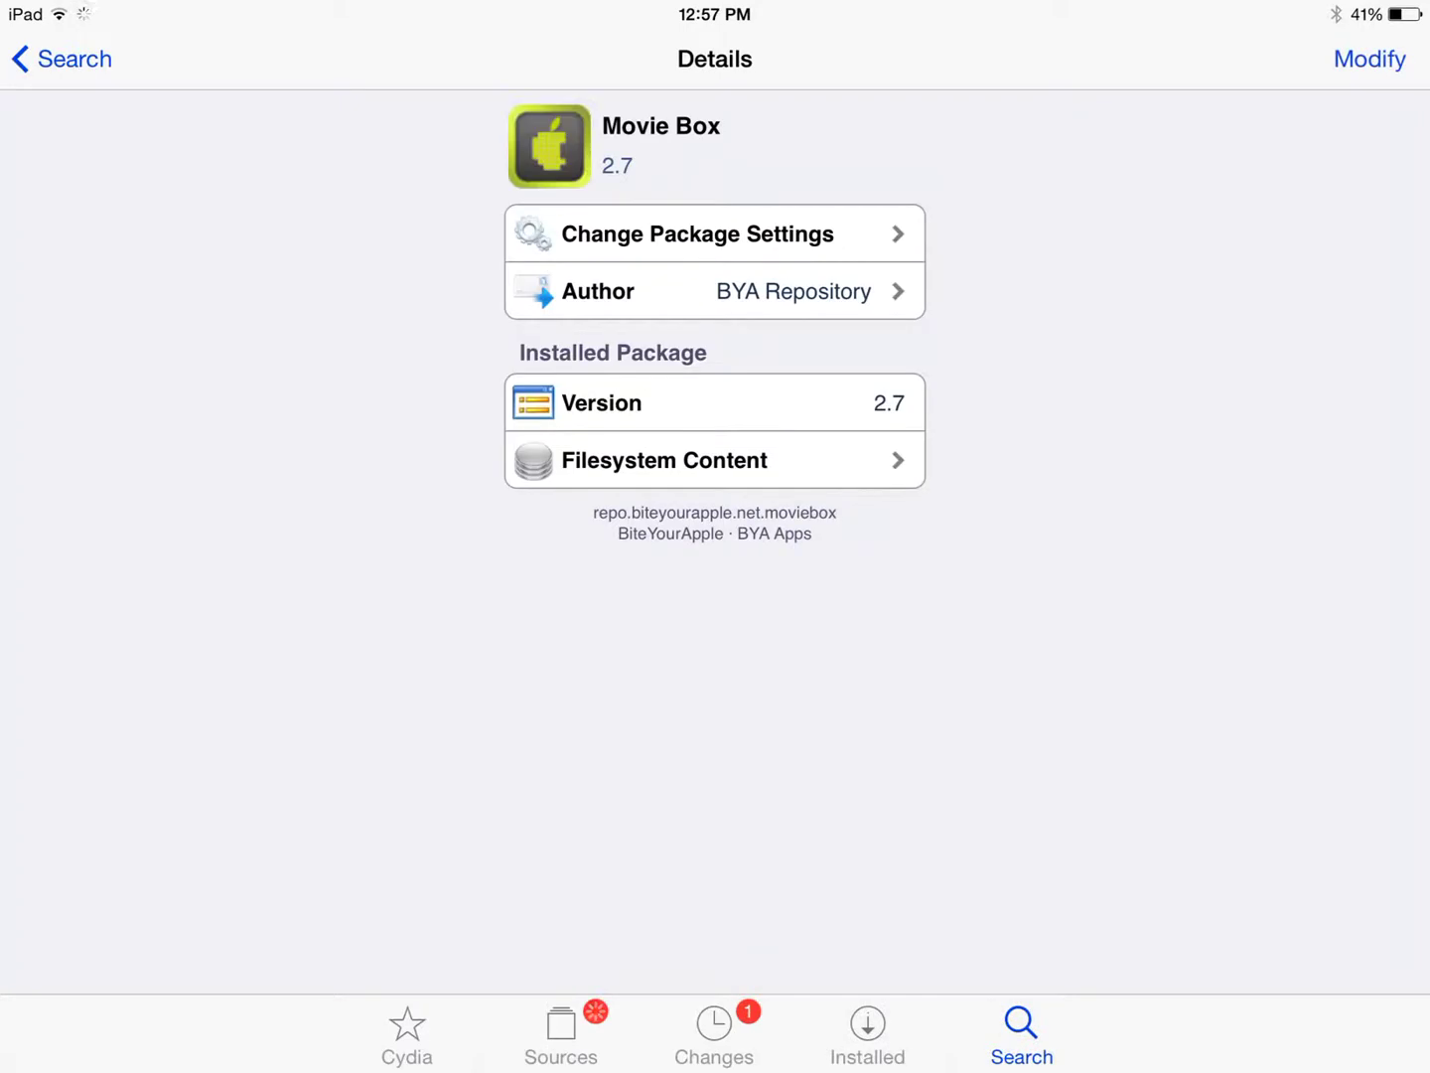
Step: Leave the Movie Box details for the Sources list and select the BiteYourApple source
{"action": "left_click", "coordinate": [61, 58]}
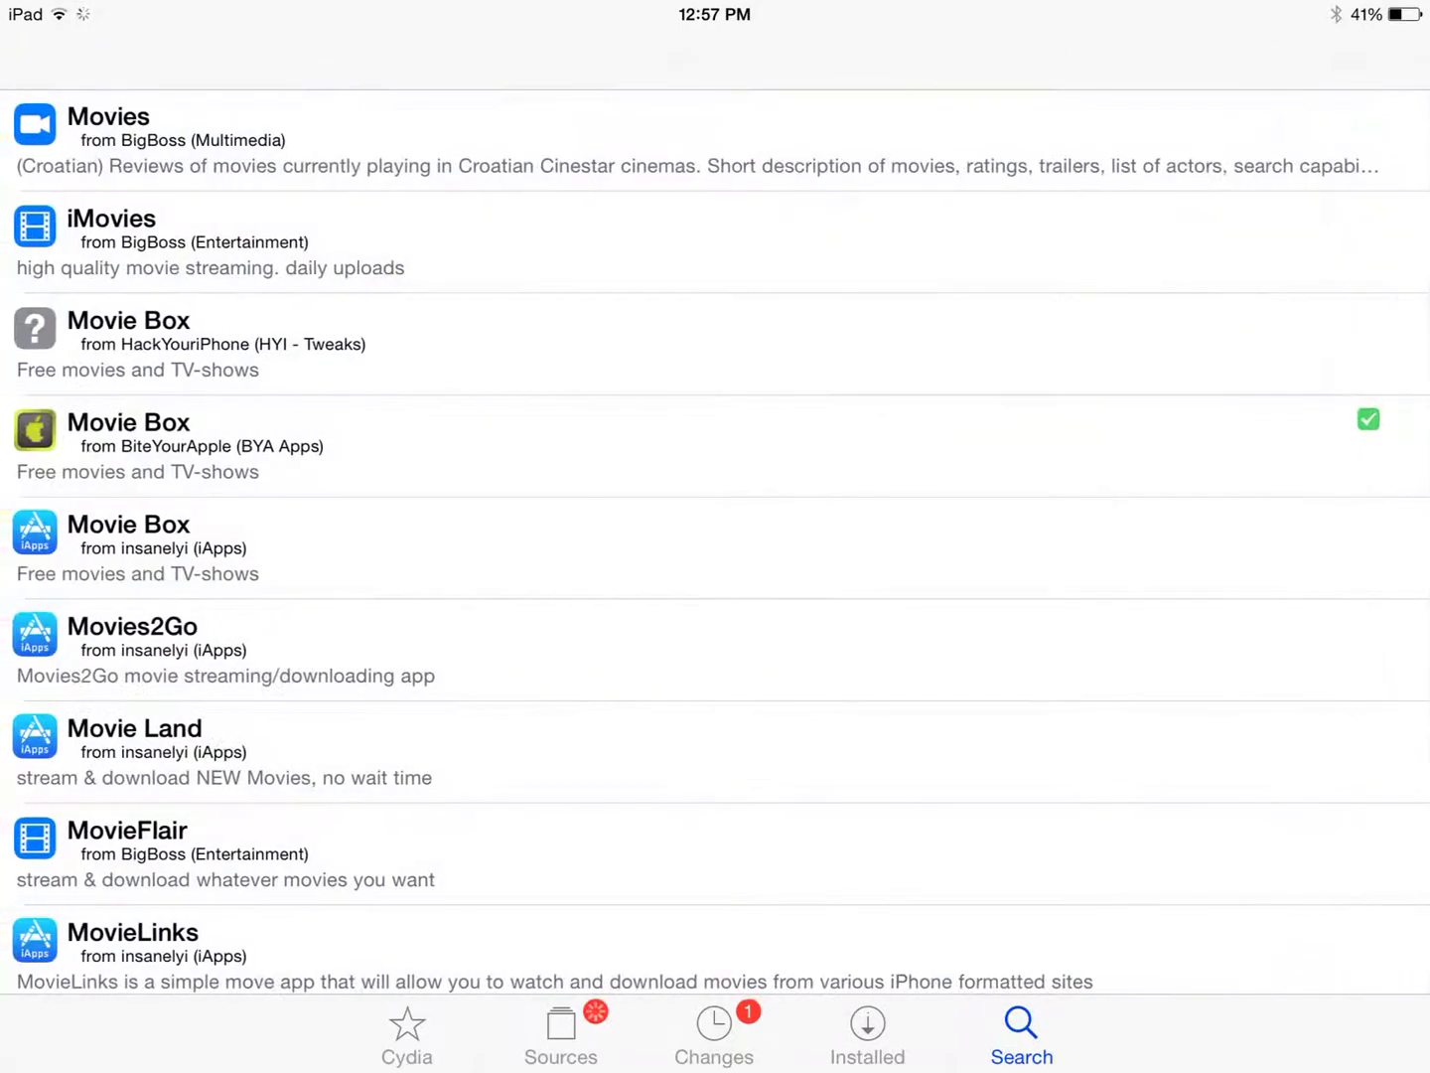
{"action": "left_click", "coordinate": [561, 1039]}
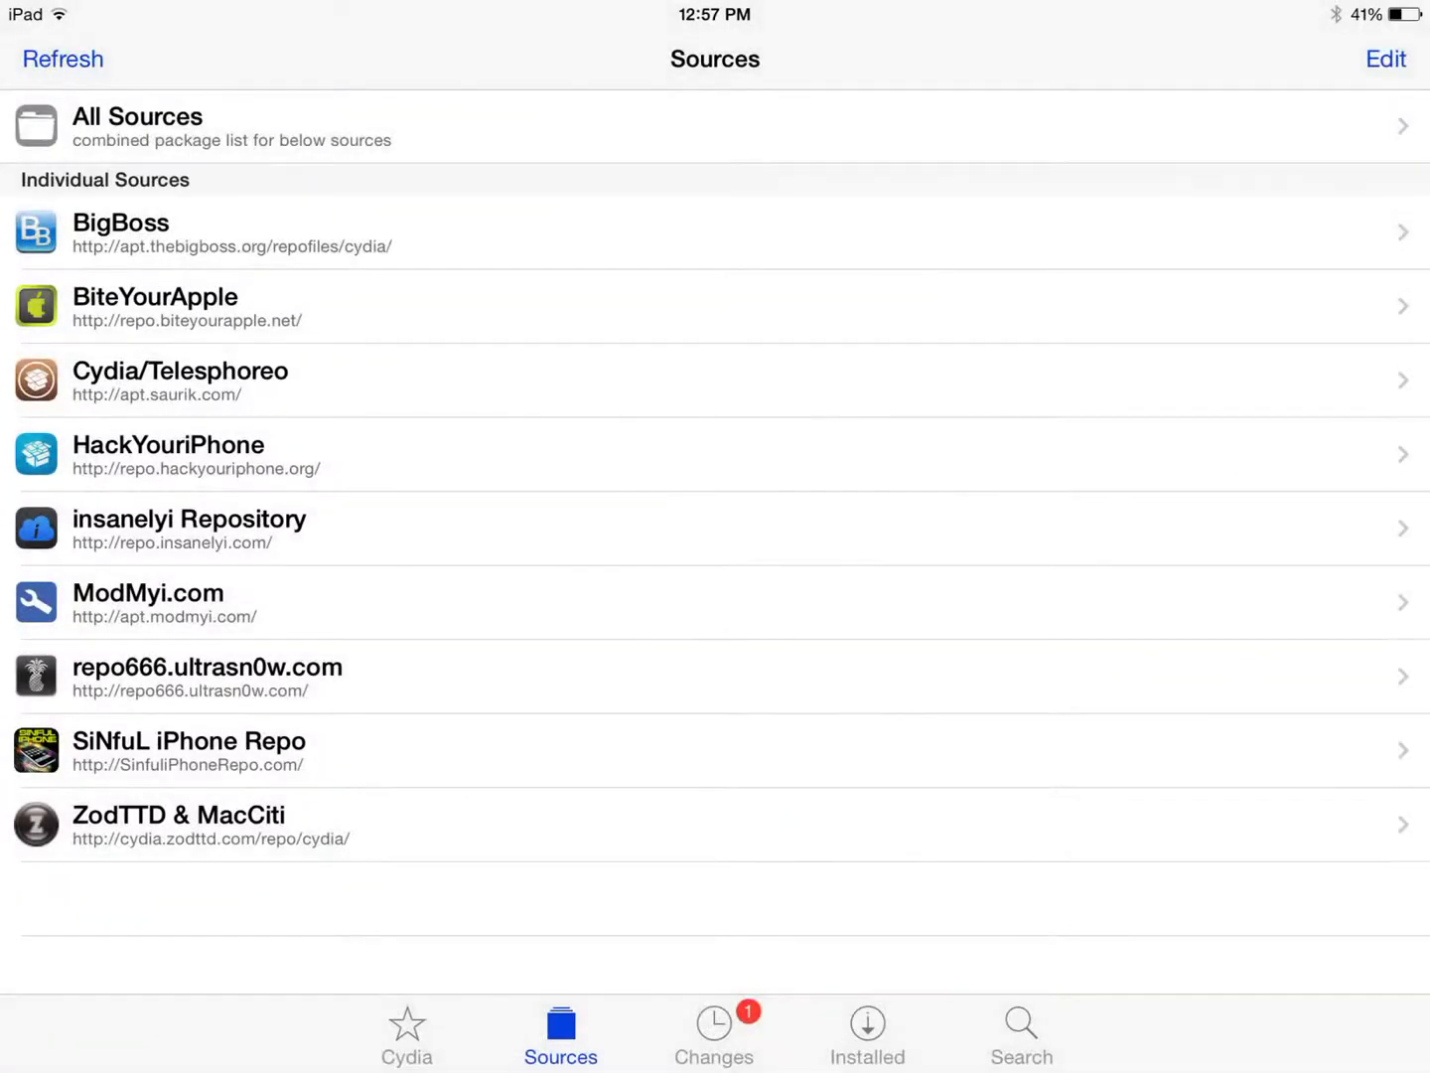
{"action": "scroll", "coordinate": [715, 526], "scroll_direction": "up", "scroll_amount": 2}
{"action": "left_click", "coordinate": [447, 306]}
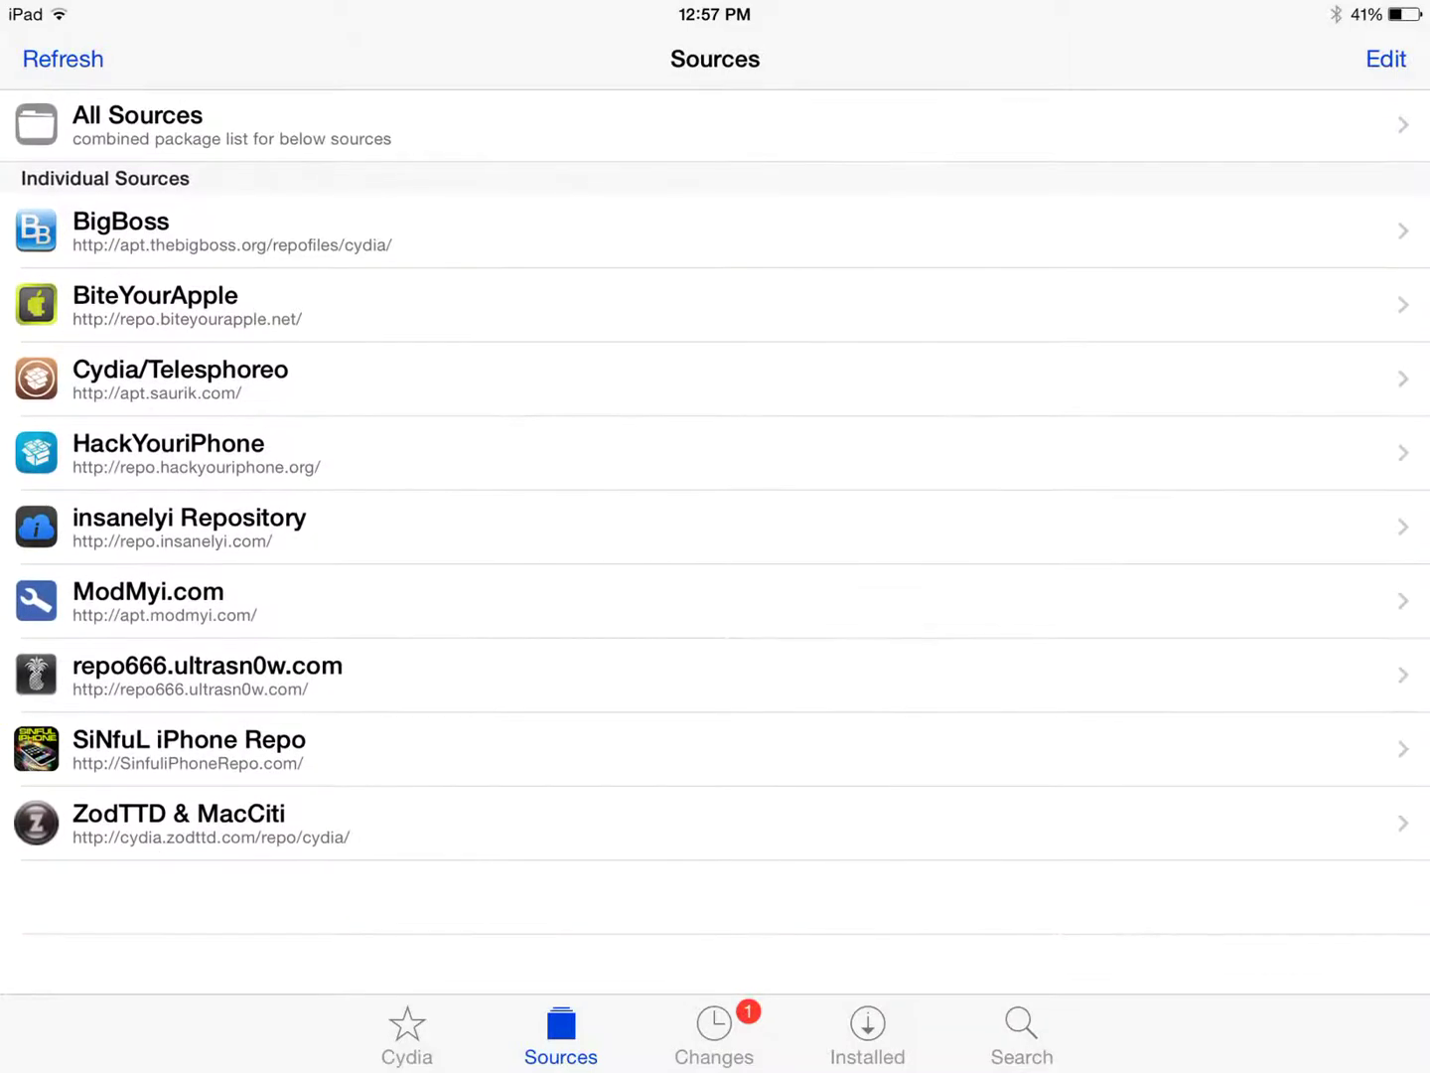
{"action": "left_click", "coordinate": [447, 306]}
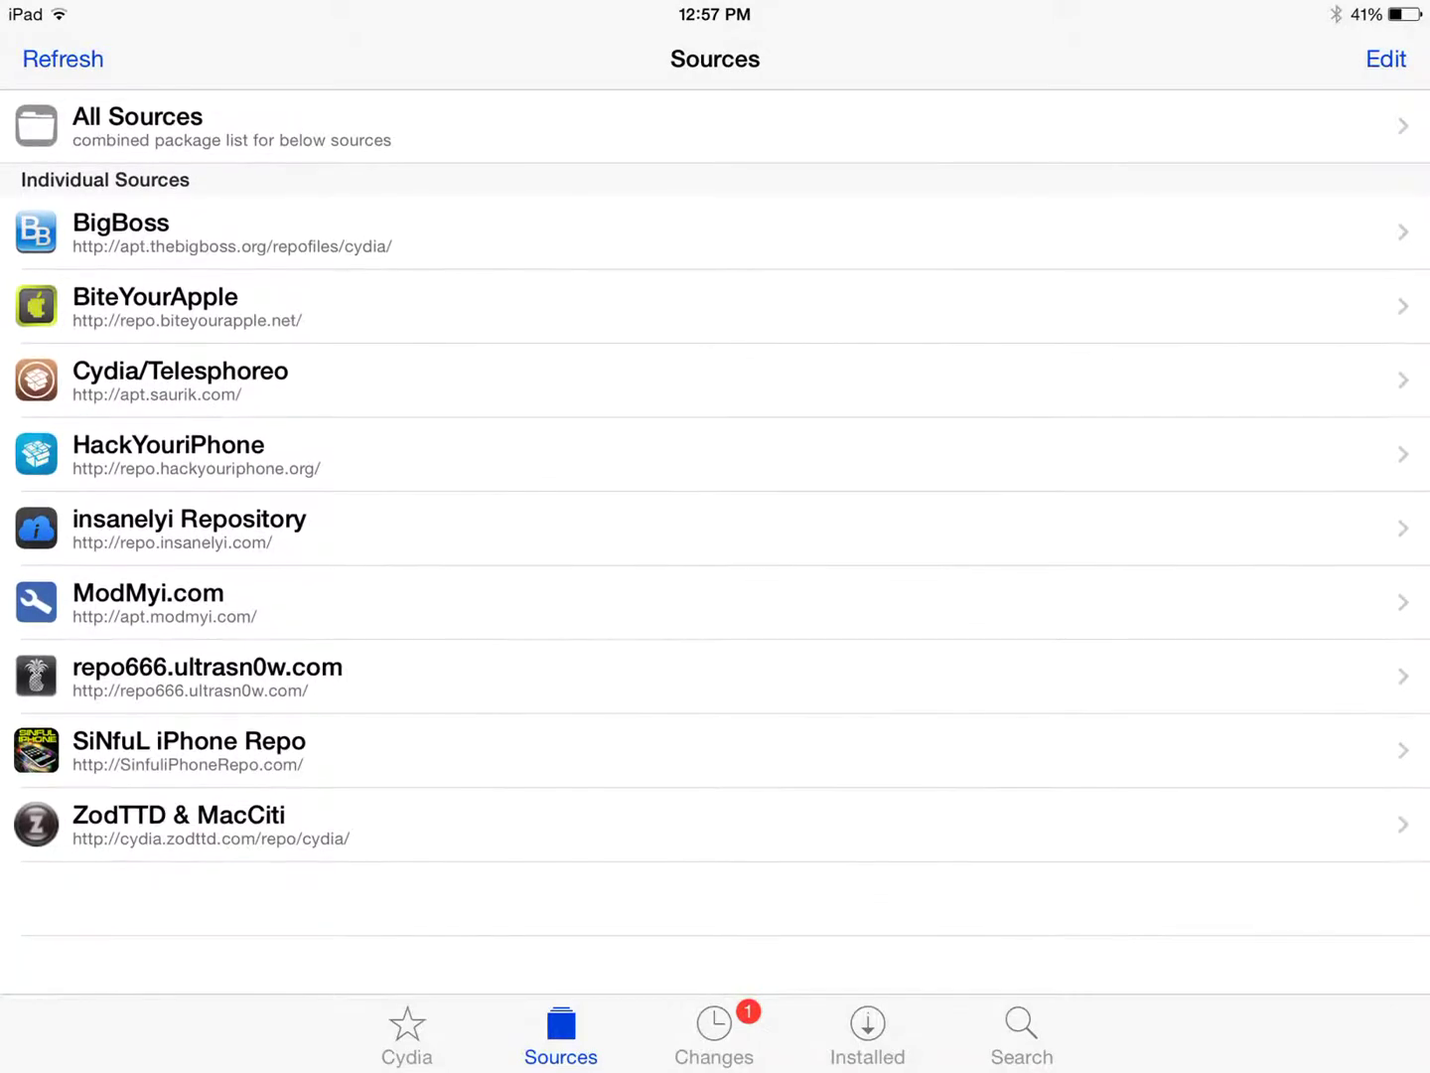
{"action": "left_click", "coordinate": [1386, 57]}
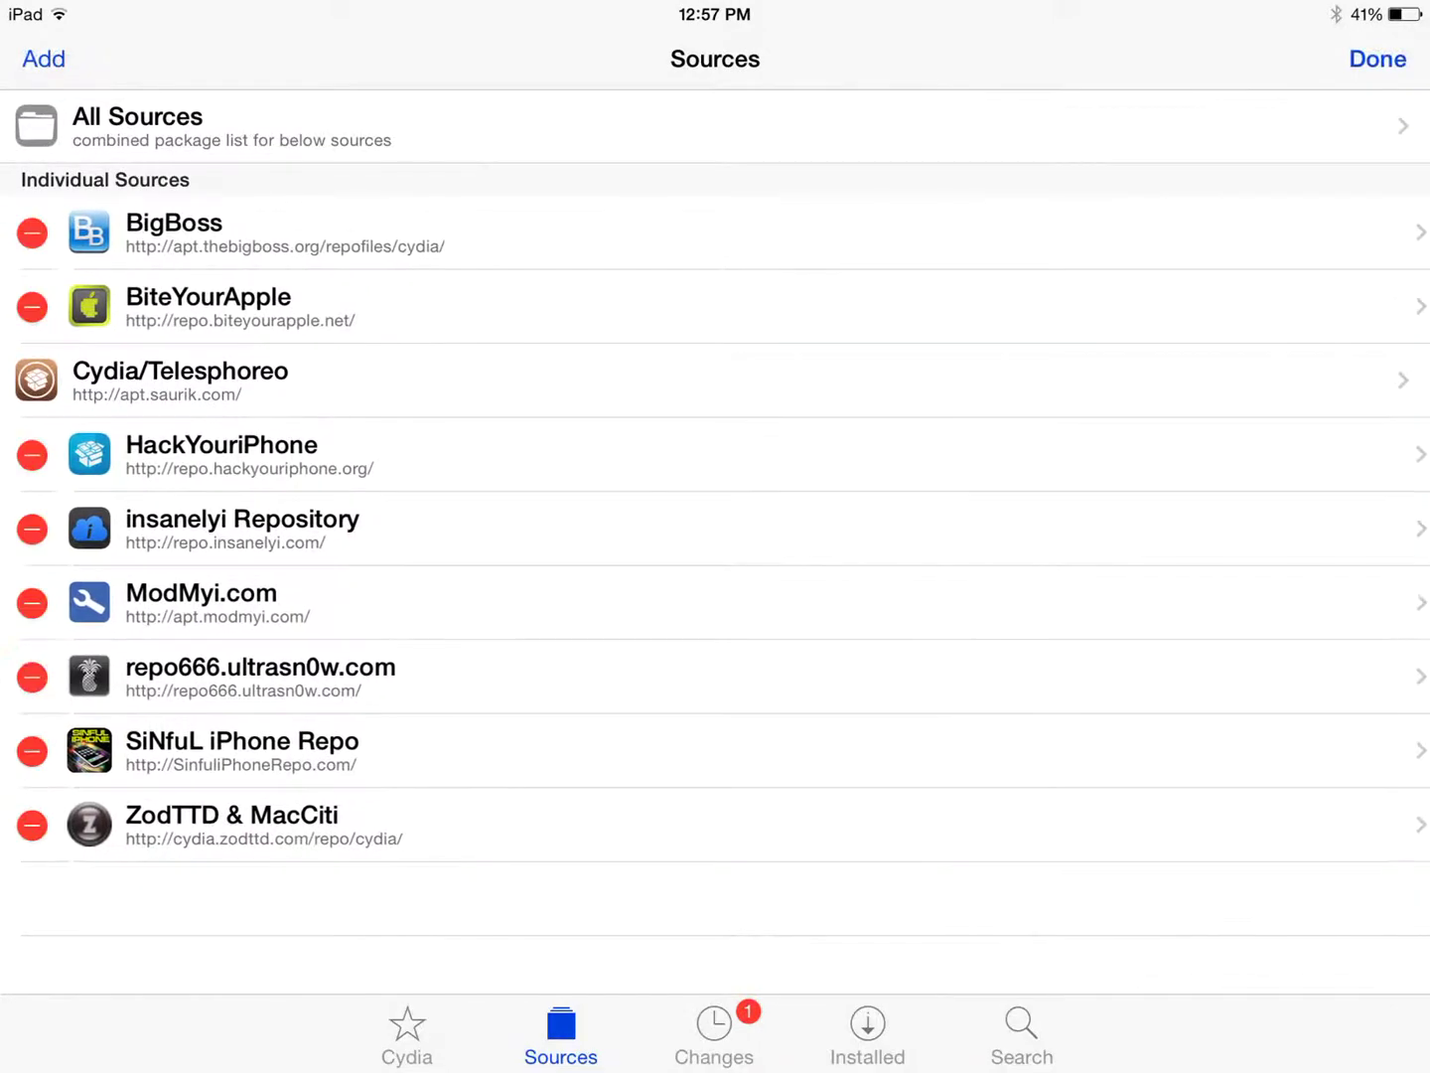
{"action": "left_click", "coordinate": [44, 58]}
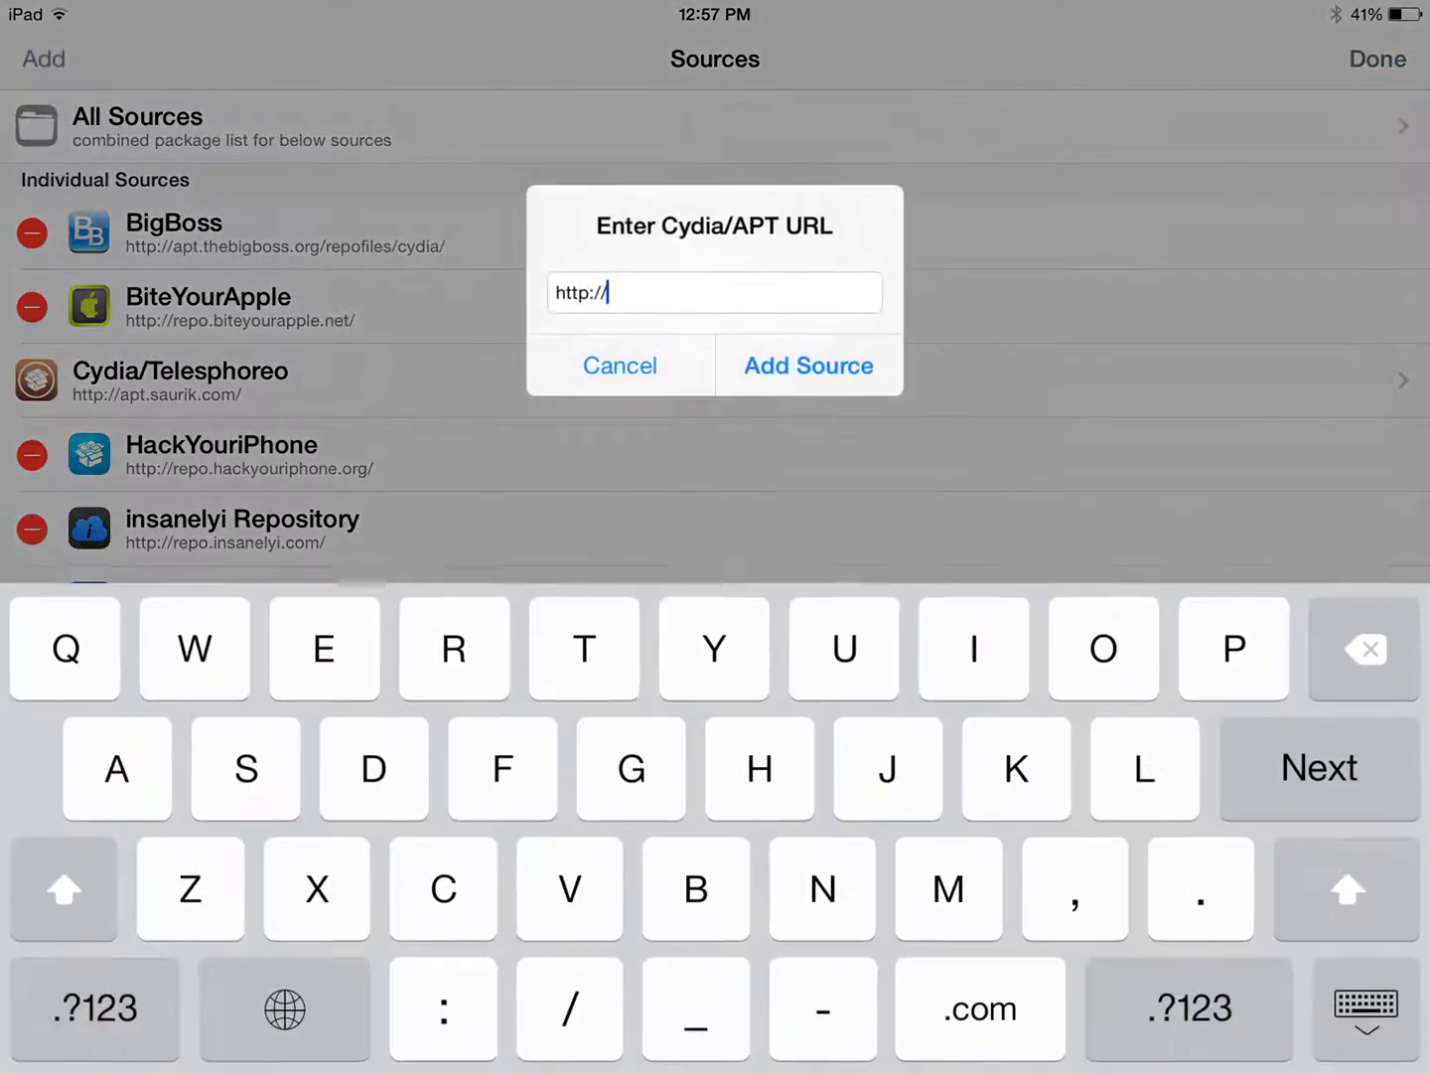
{"action": "type", "text": "rep"}
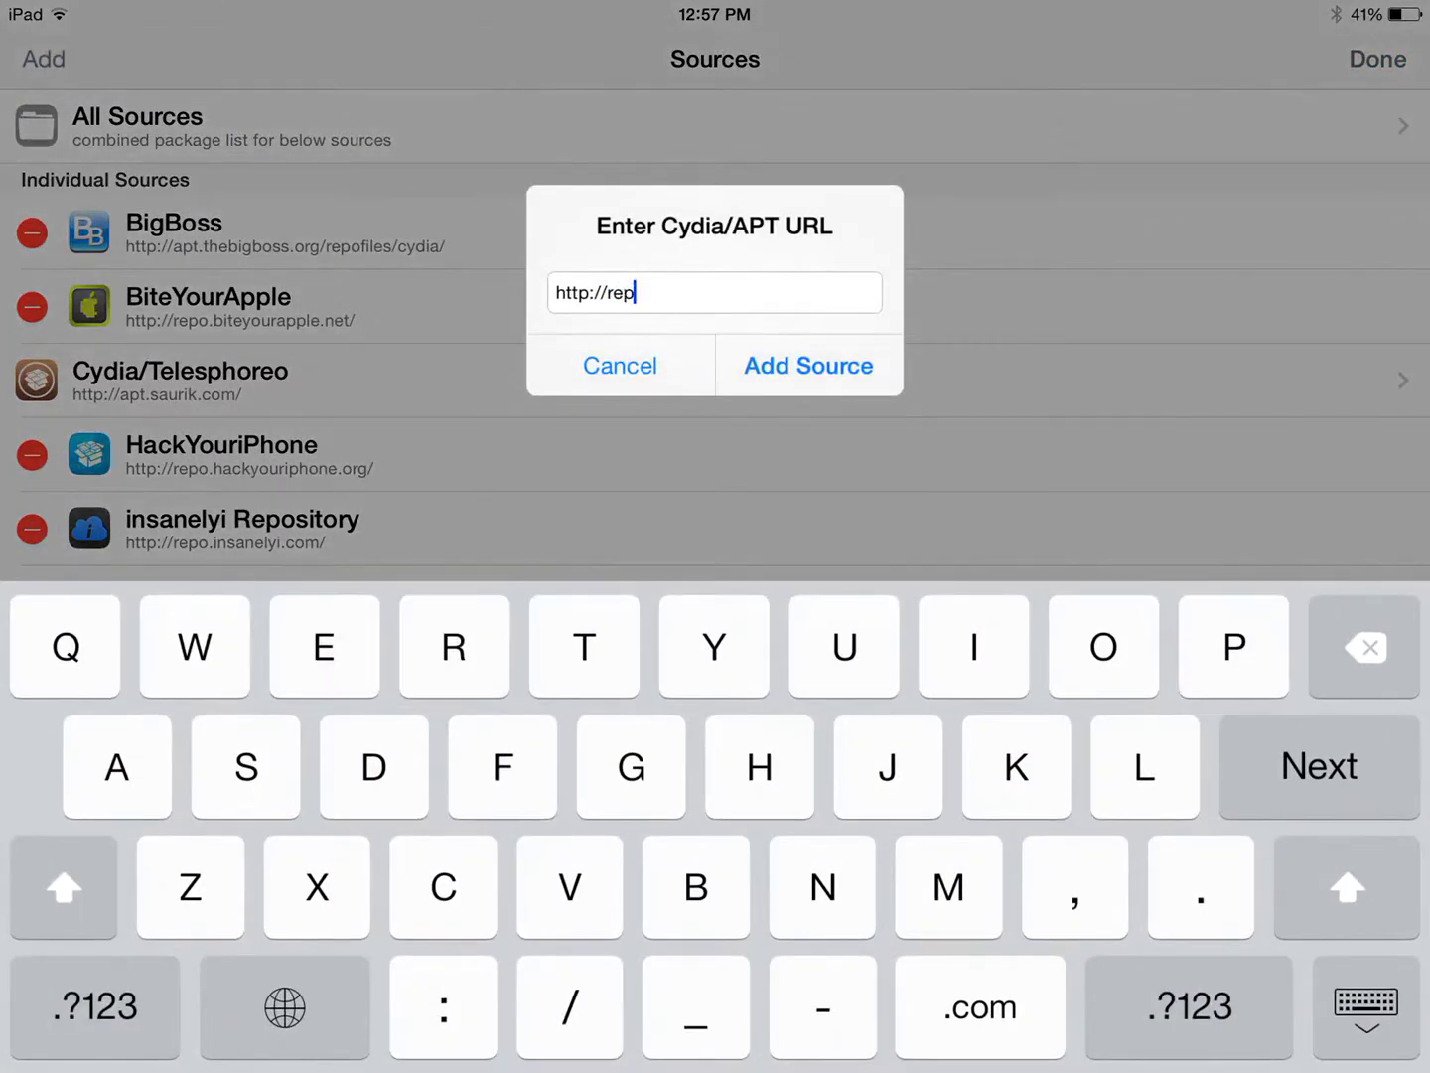
{"action": "type", "text": "o.b"}
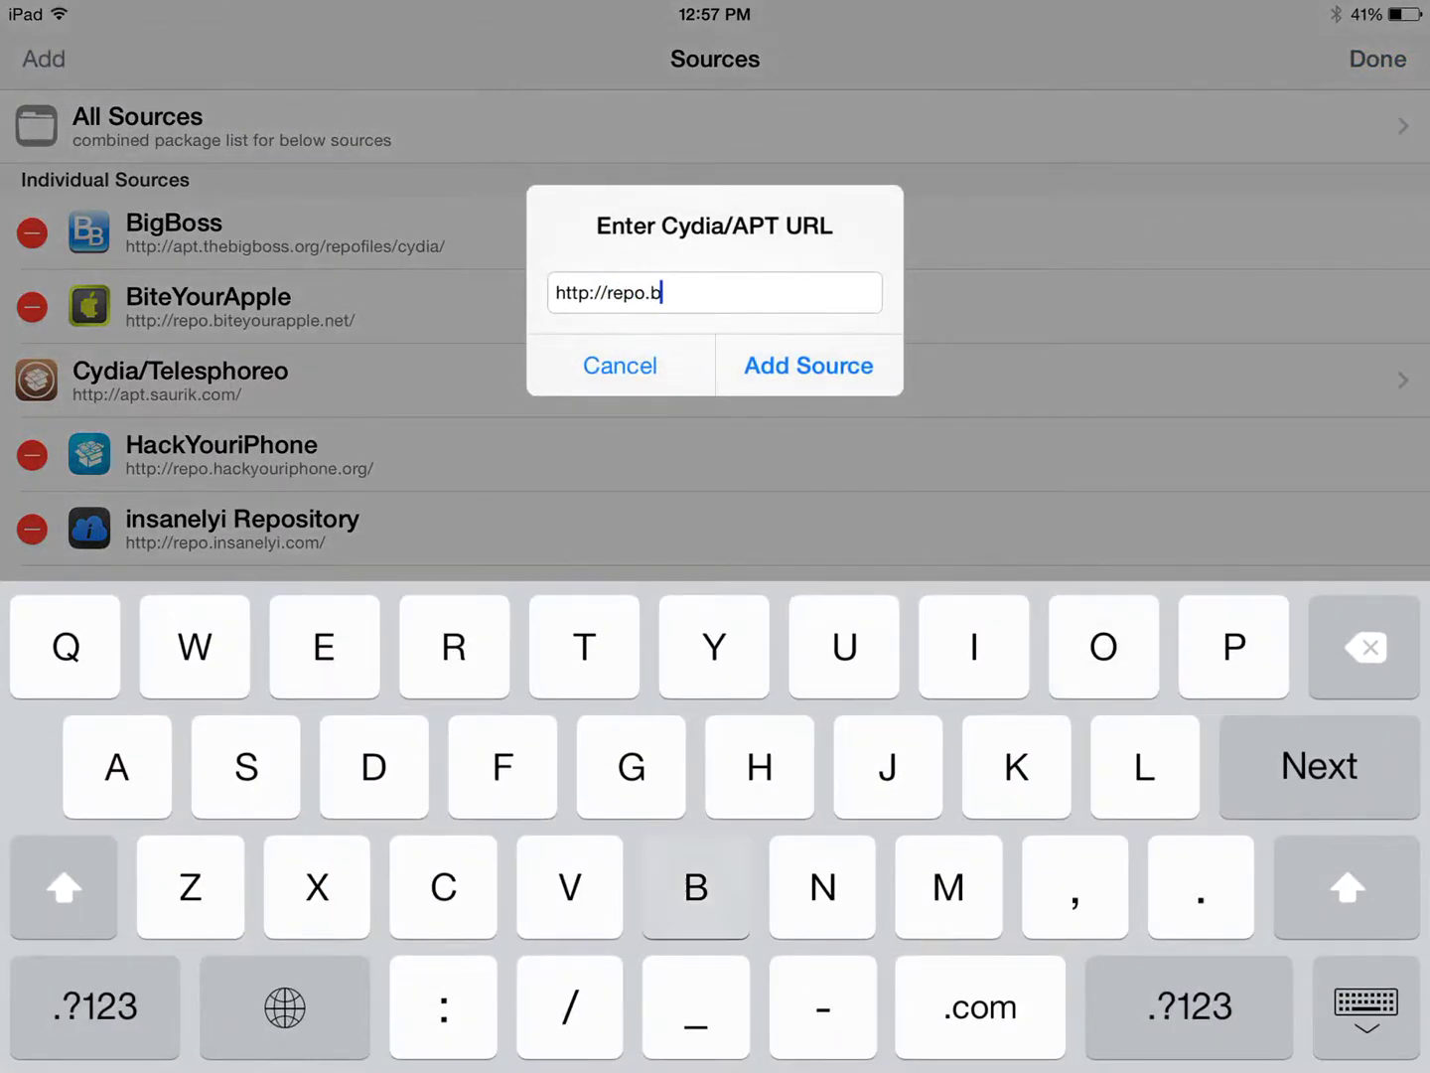
{"action": "type", "text": "iteyou"}
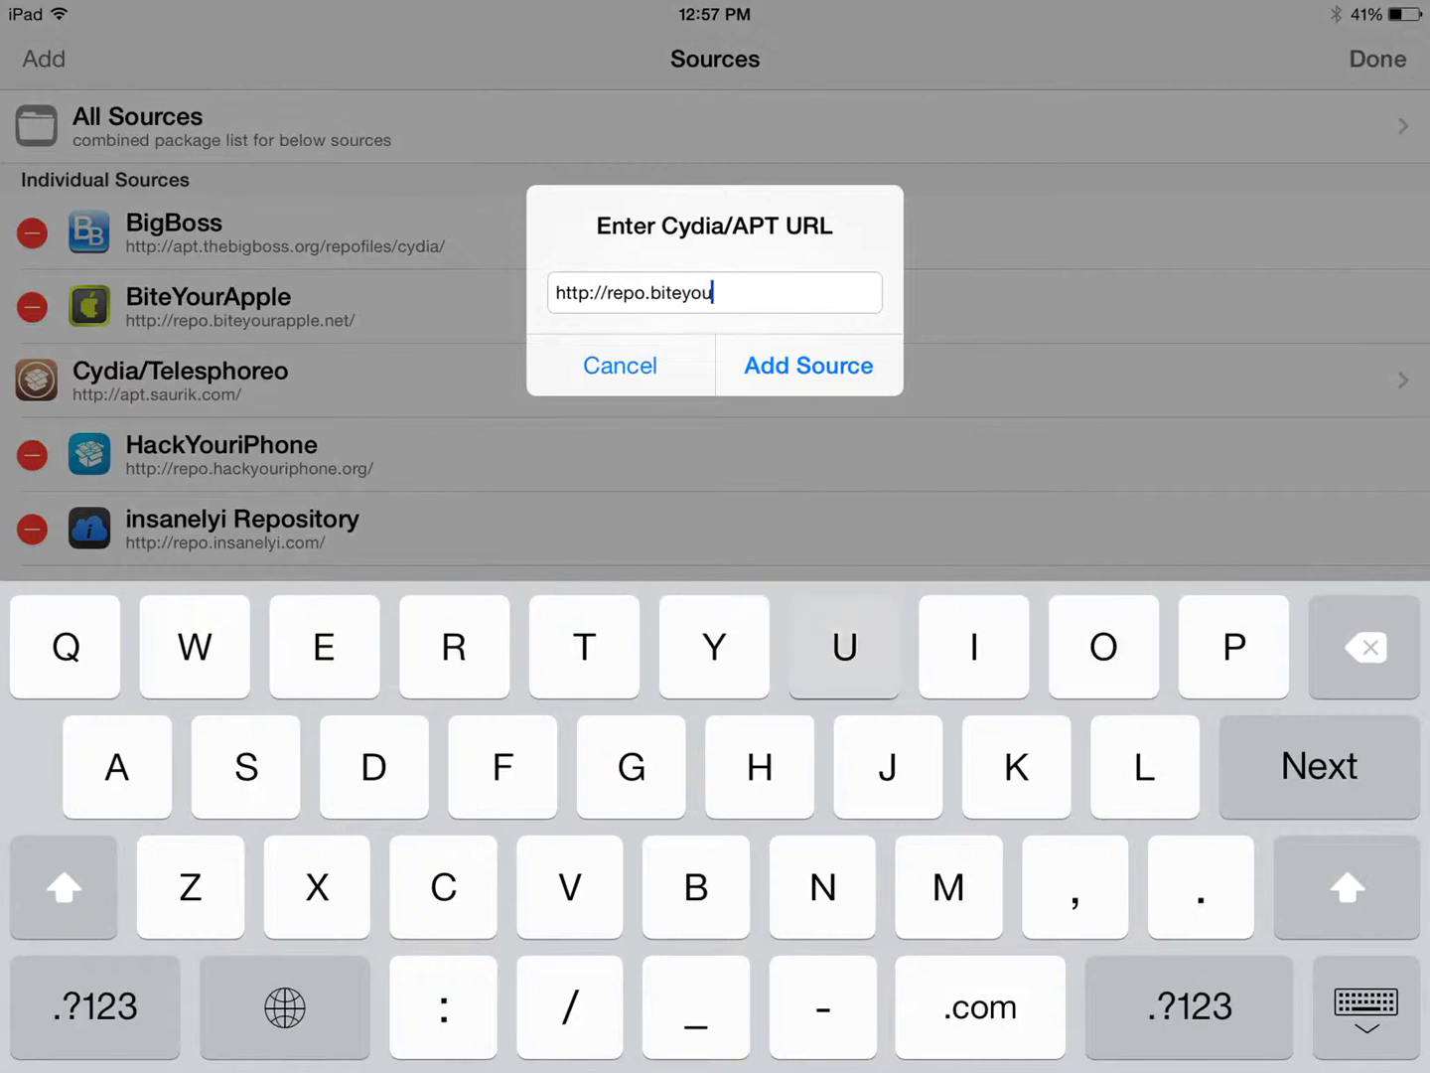
{"action": "type", "text": "rapple."}
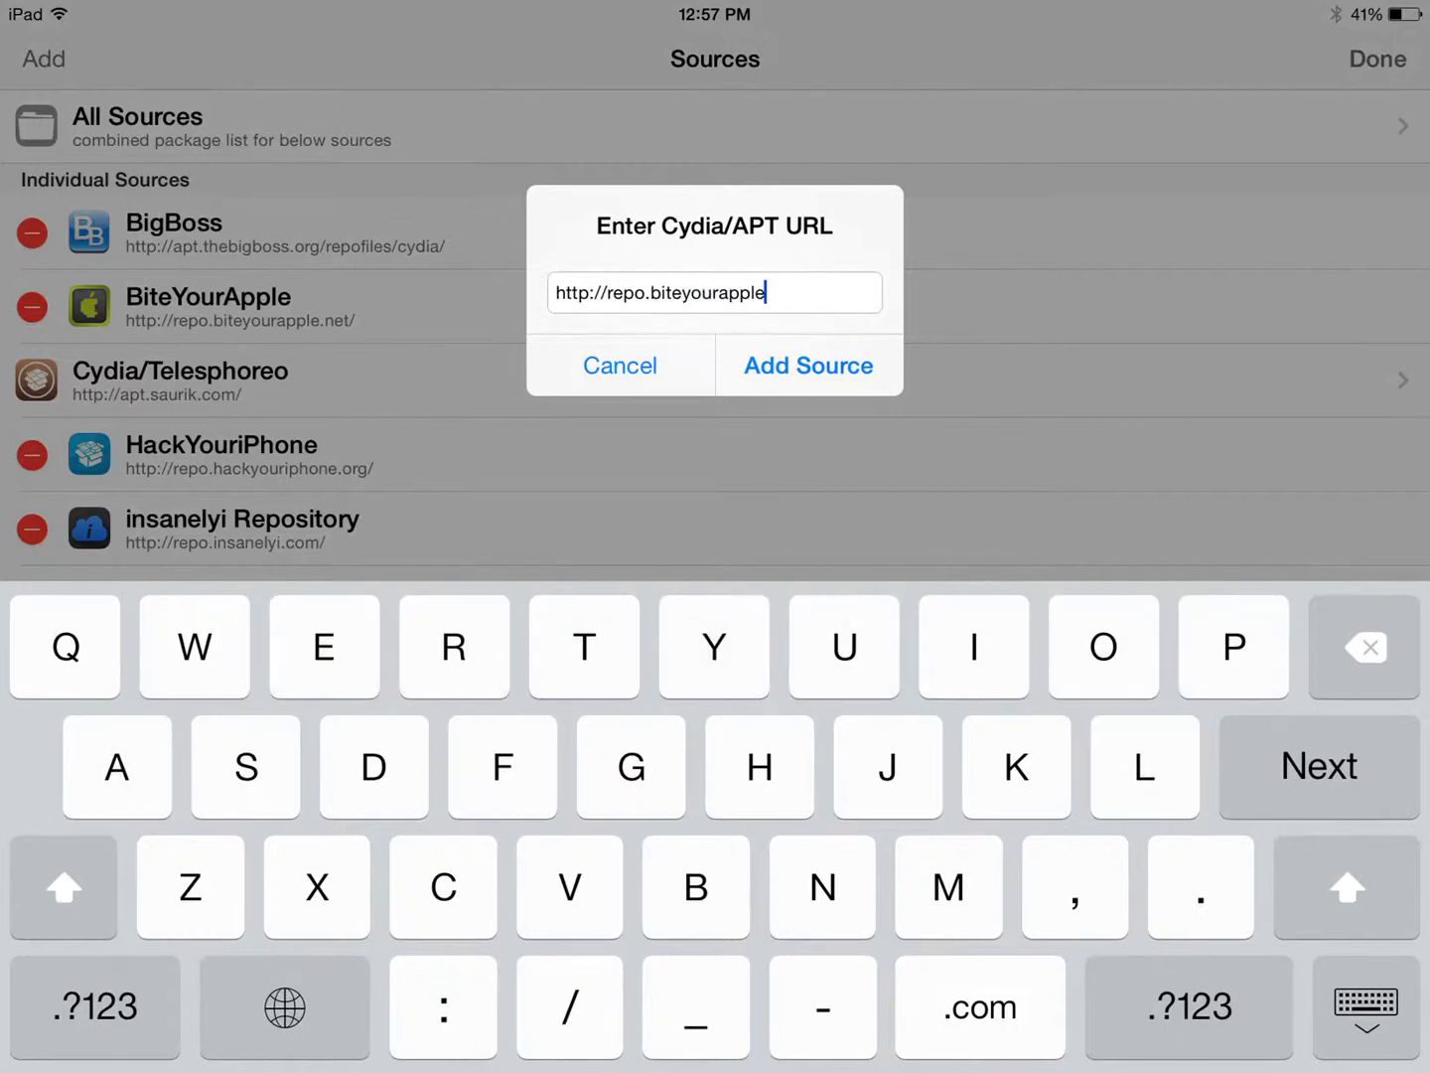
{"action": "type", "text": "n"}
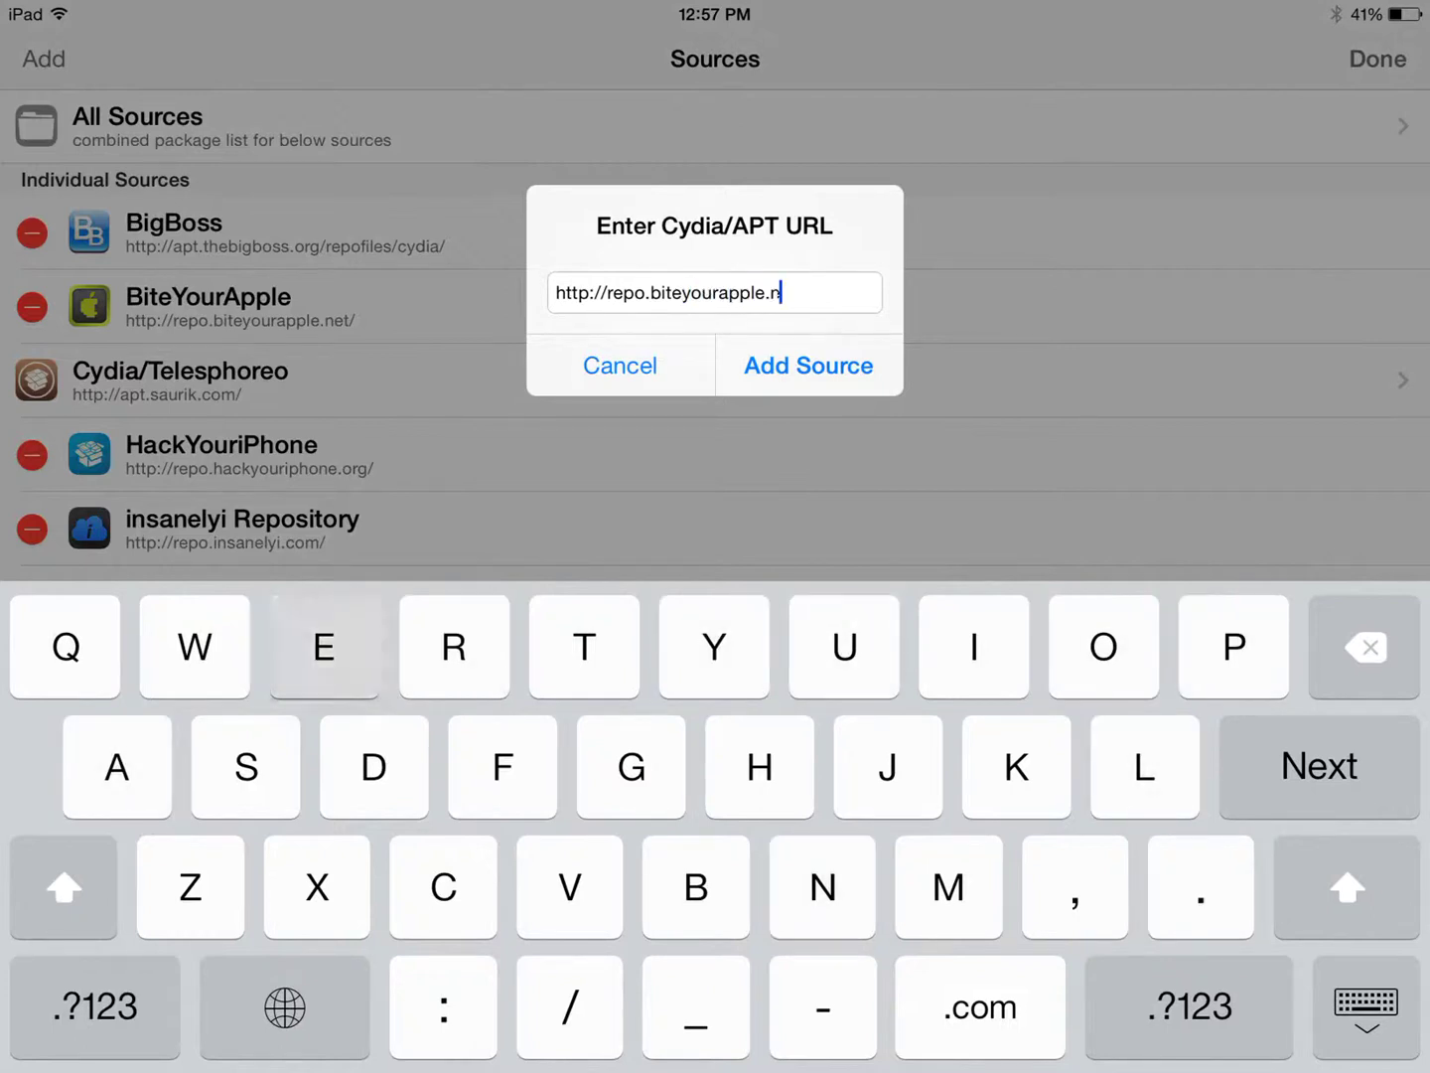
{"action": "type", "text": "et"}
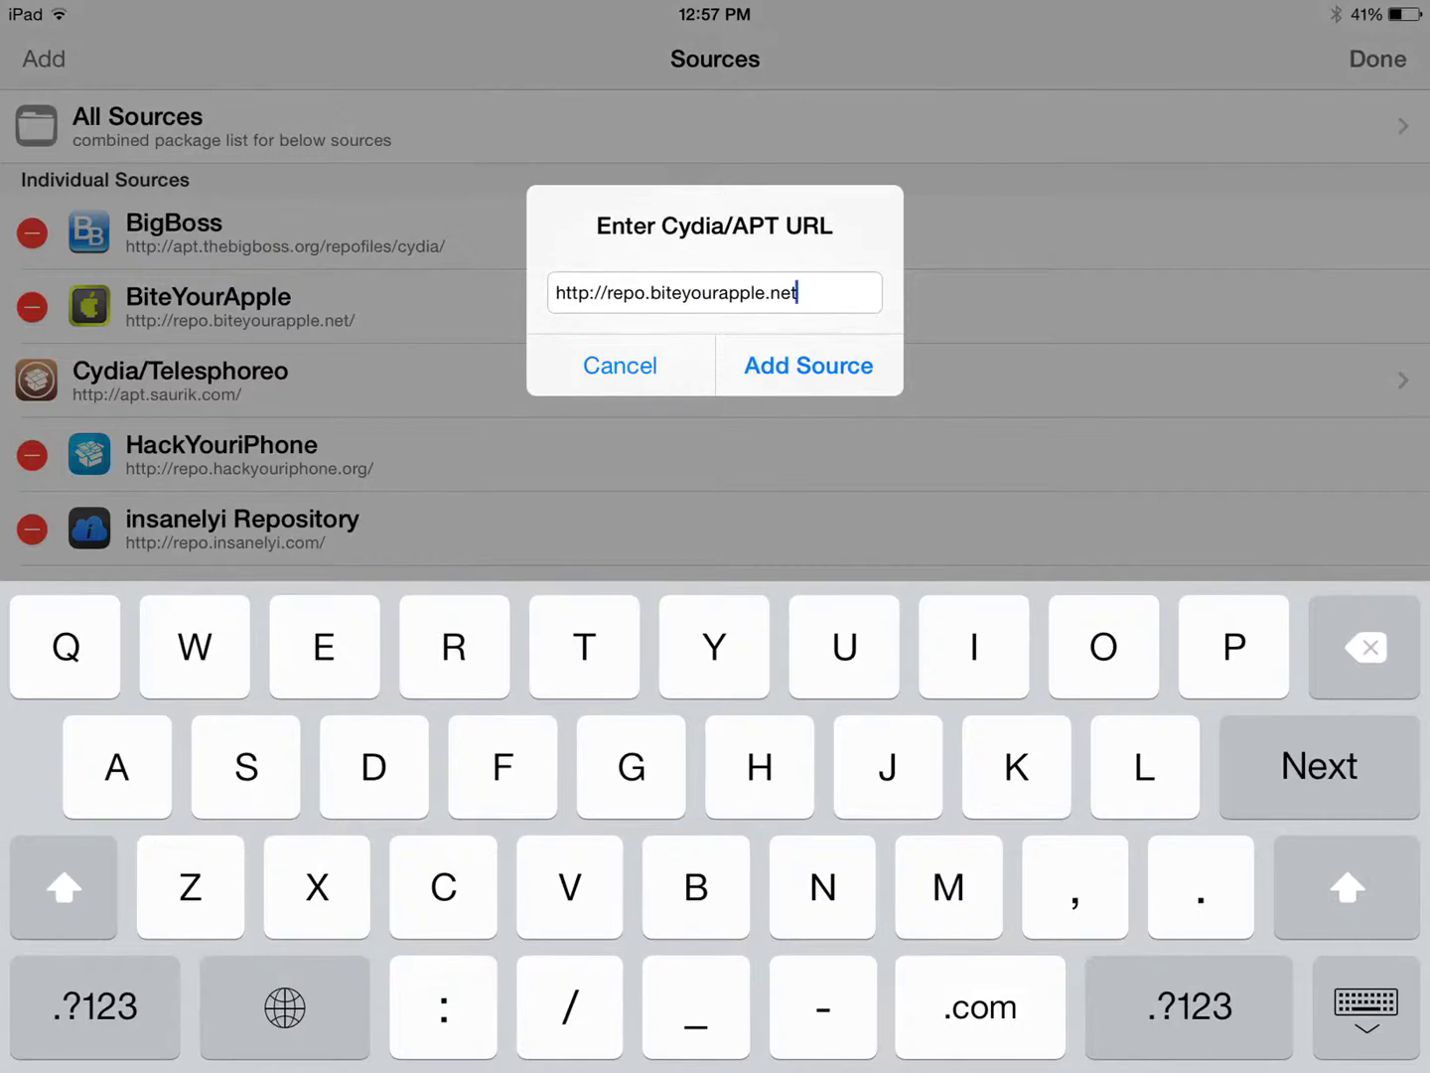
{"action": "left_click", "coordinate": [807, 365]}
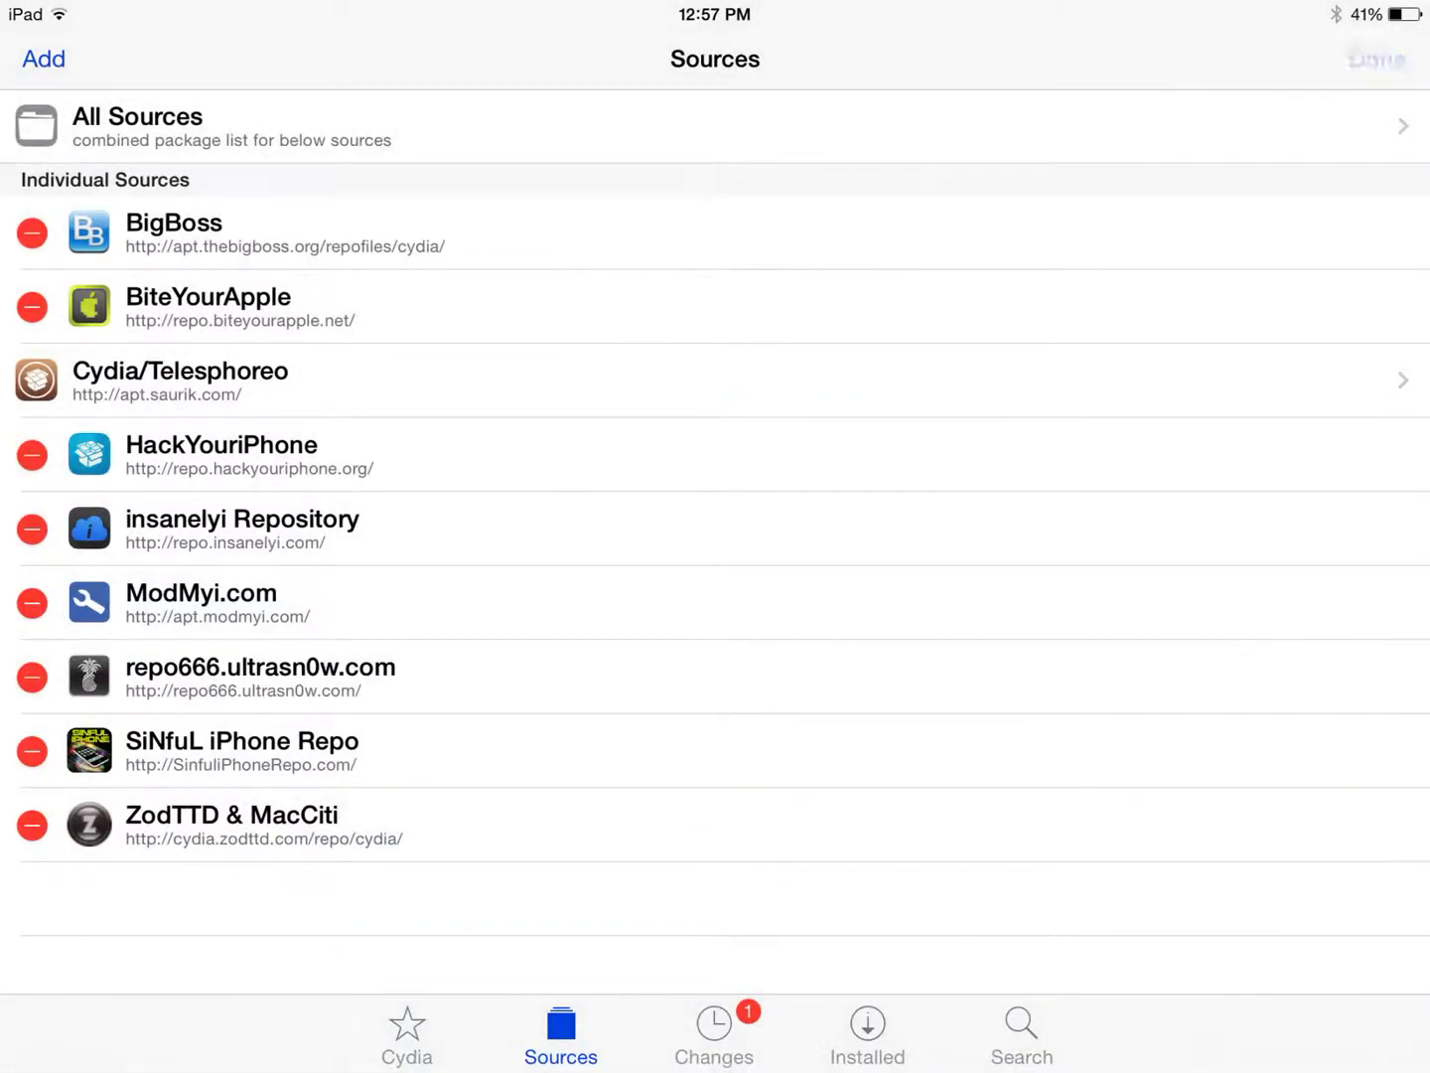
{"action": "left_click", "coordinate": [1378, 58]}
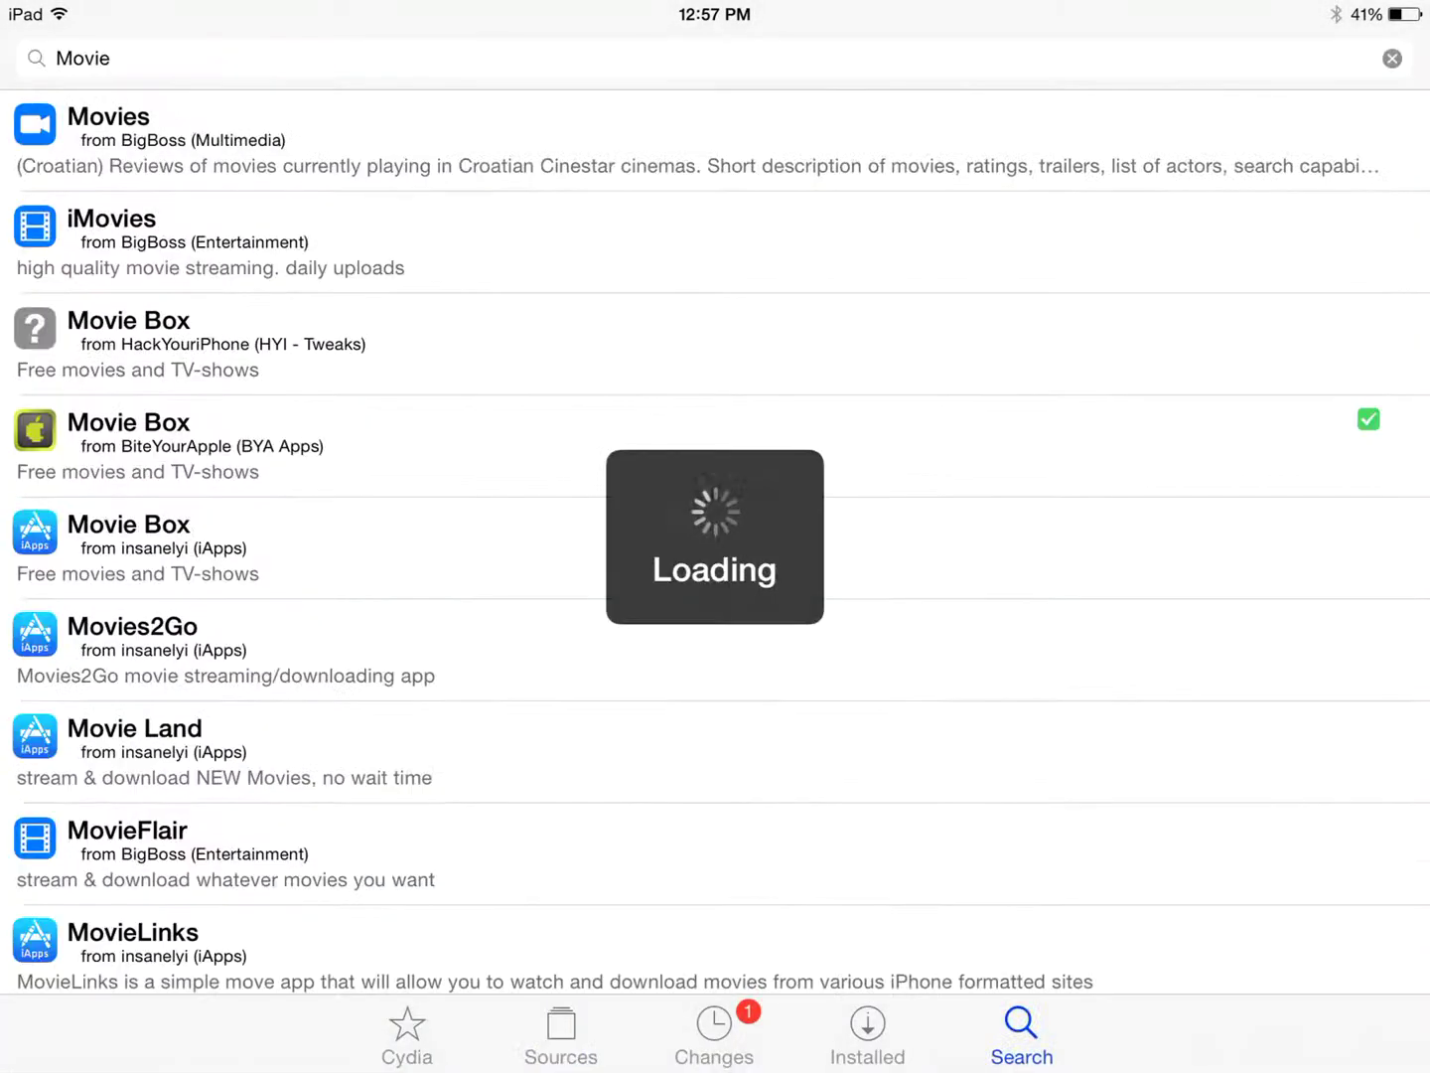
Step: Clear the old Movie search and open the installed iFile 2.0.1-1 package
{"action": "left_click", "coordinate": [715, 59]}
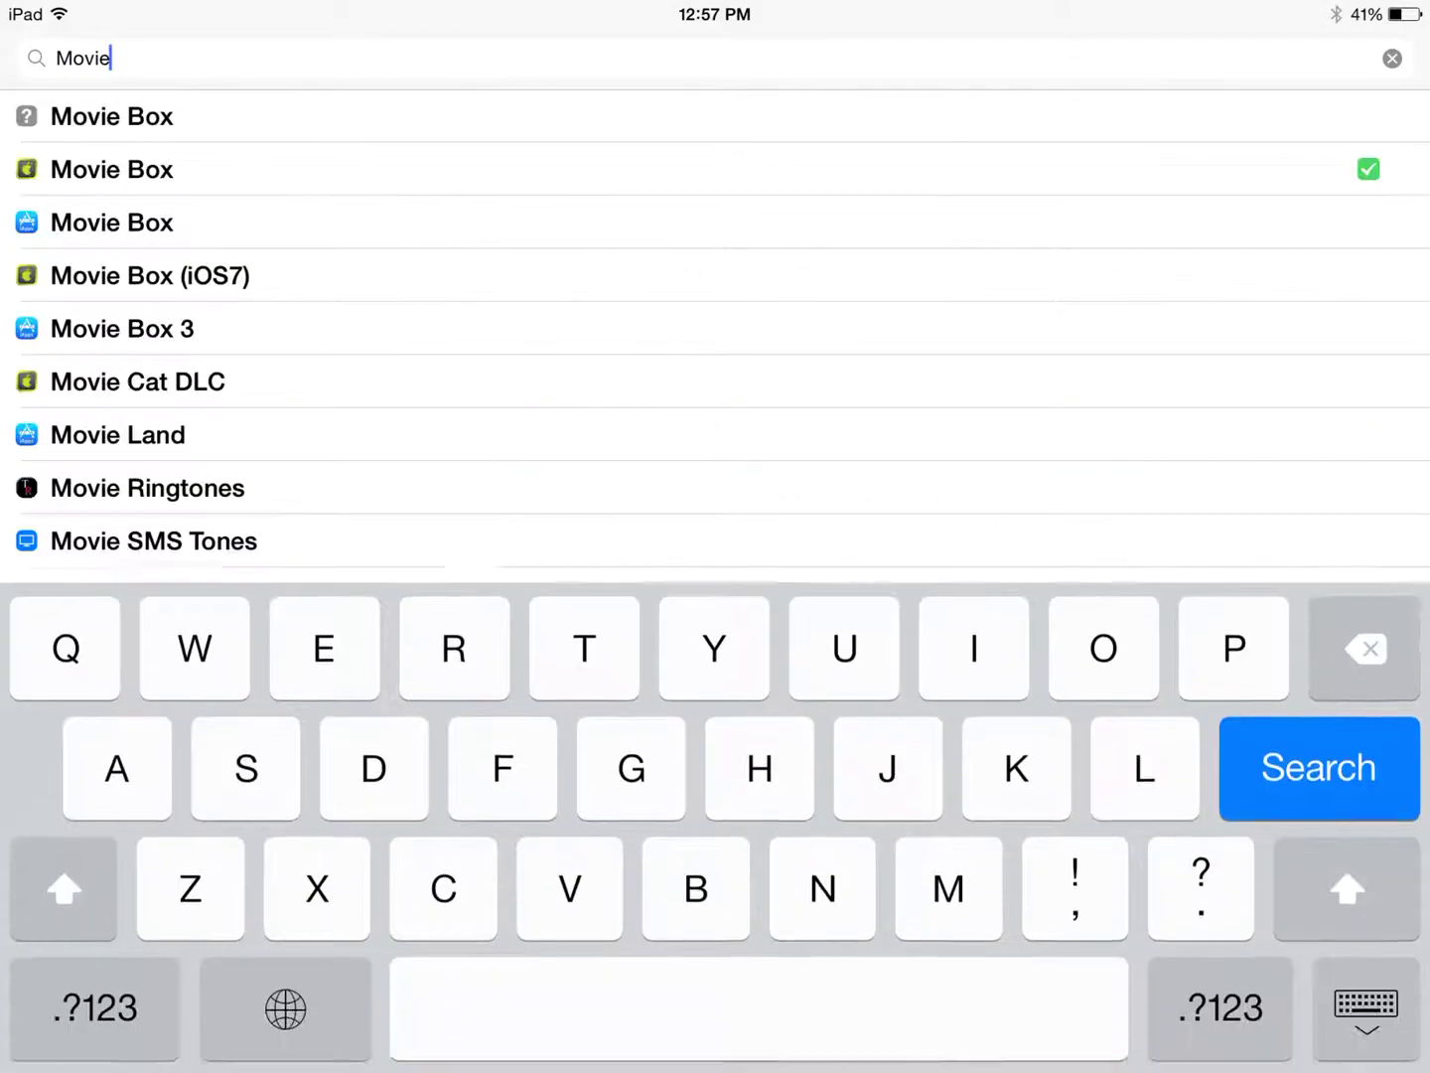
{"action": "key", "text": "BackSpace"}
{"action": "key", "text": "BackSpace"}
{"action": "key", "text": "BackSpace"}
{"action": "key", "text": "BackSpace"}
{"action": "key", "text": "BackSpace"}
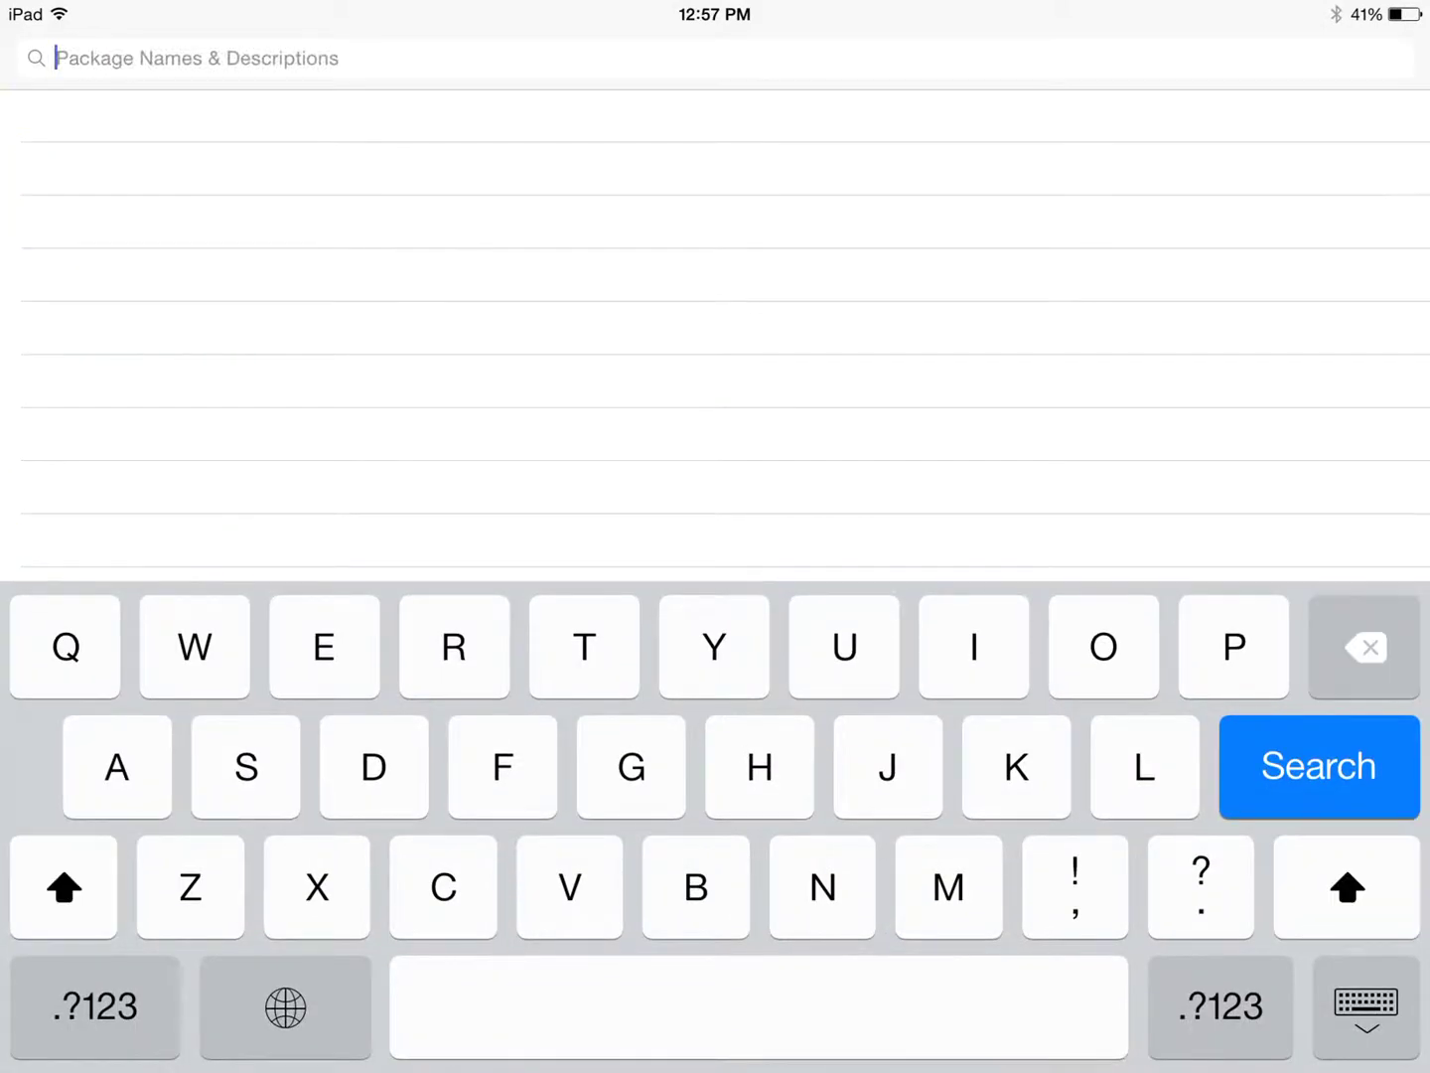
{"action": "type", "text": "Ifile"}
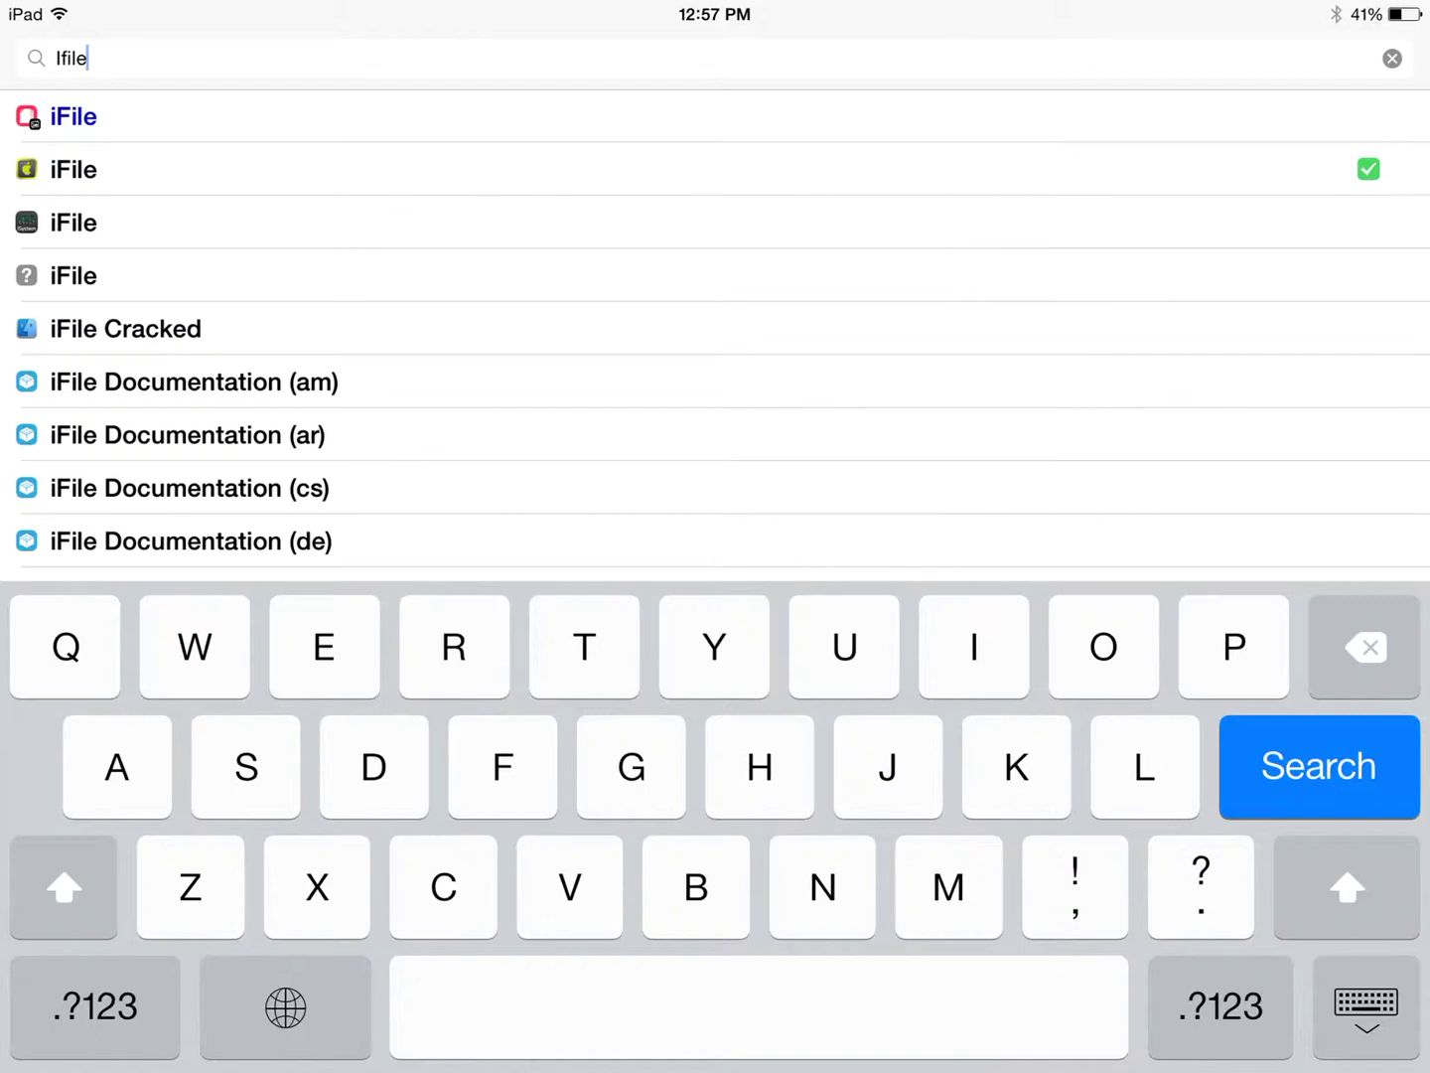
{"action": "left_click", "coordinate": [74, 169]}
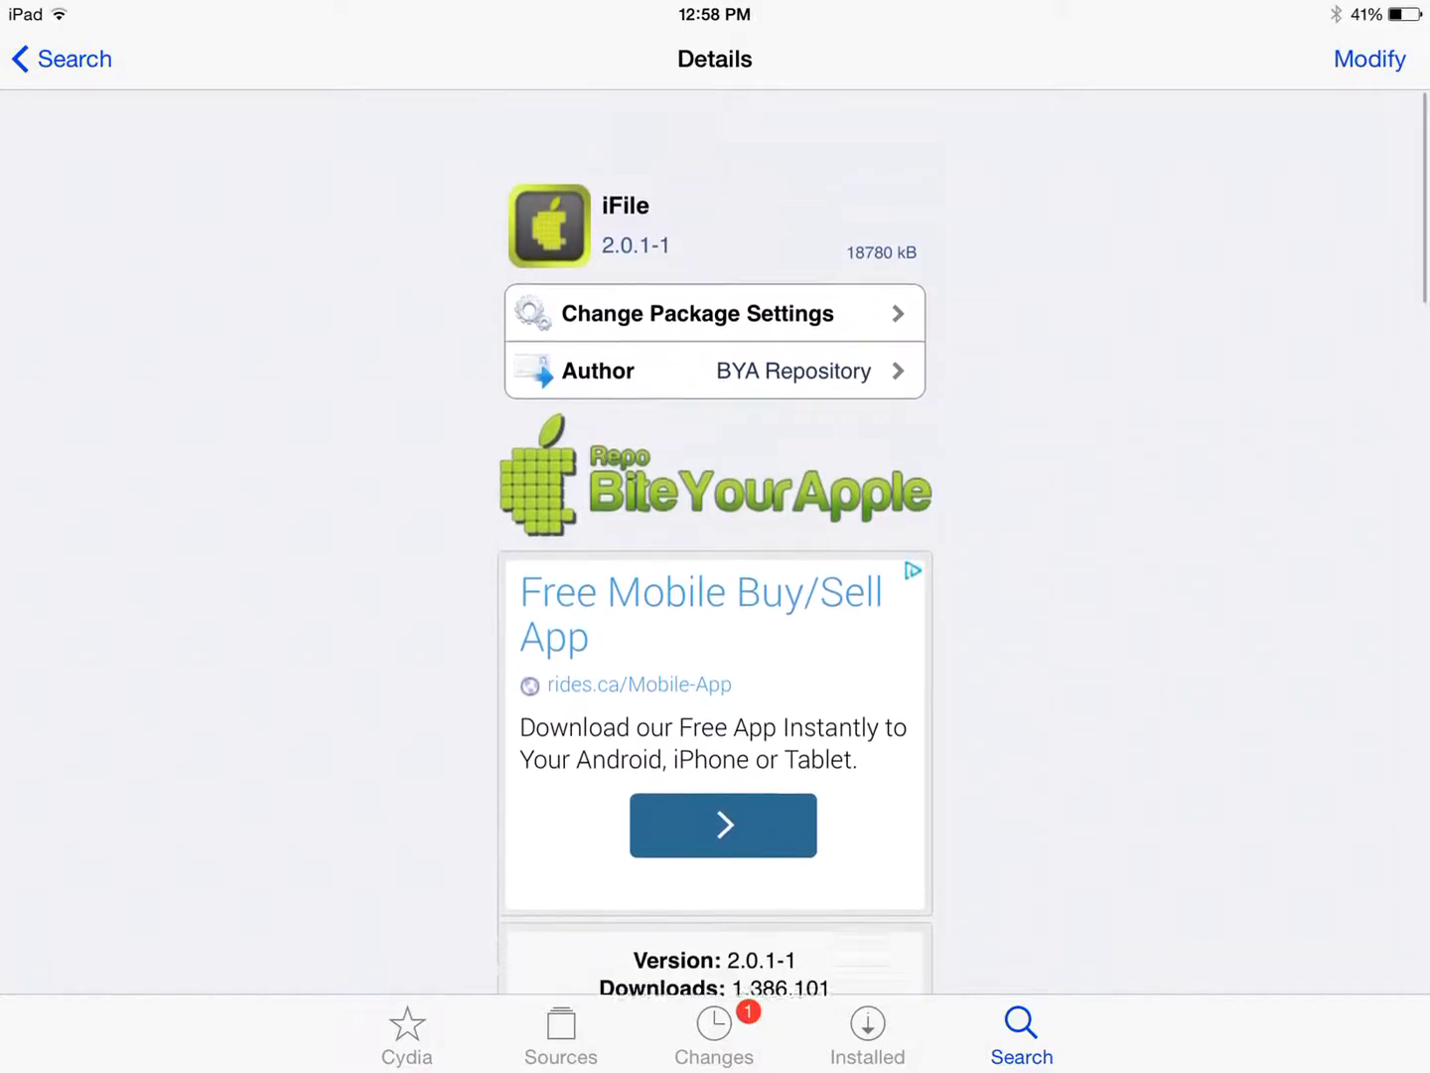
{"action": "scroll", "coordinate": [715, 536], "scroll_direction": "down", "scroll_amount": 1}
Step: Show and then dismiss iFile's Modify popover with its reinstall and remove options
{"action": "left_click", "coordinate": [1370, 58]}
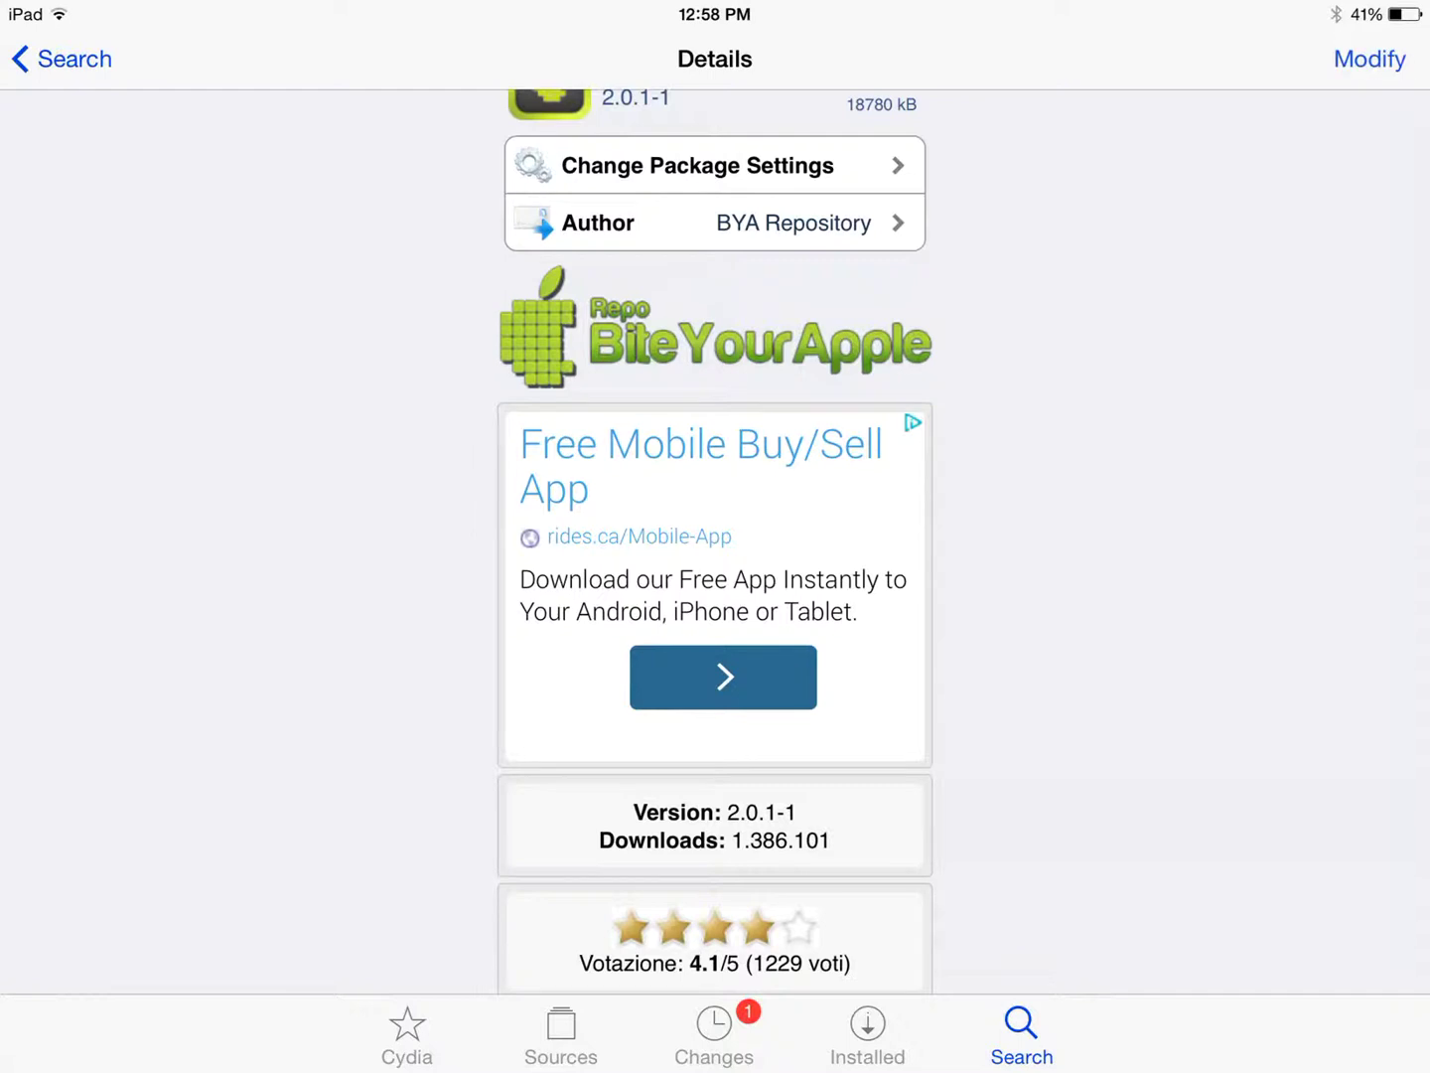
{"action": "left_click", "coordinate": [1371, 58]}
{"action": "left_click", "coordinate": [1369, 58]}
{"action": "scroll", "coordinate": [715, 559], "scroll_direction": "up", "scroll_amount": 2}
{"action": "left_click", "coordinate": [1370, 58]}
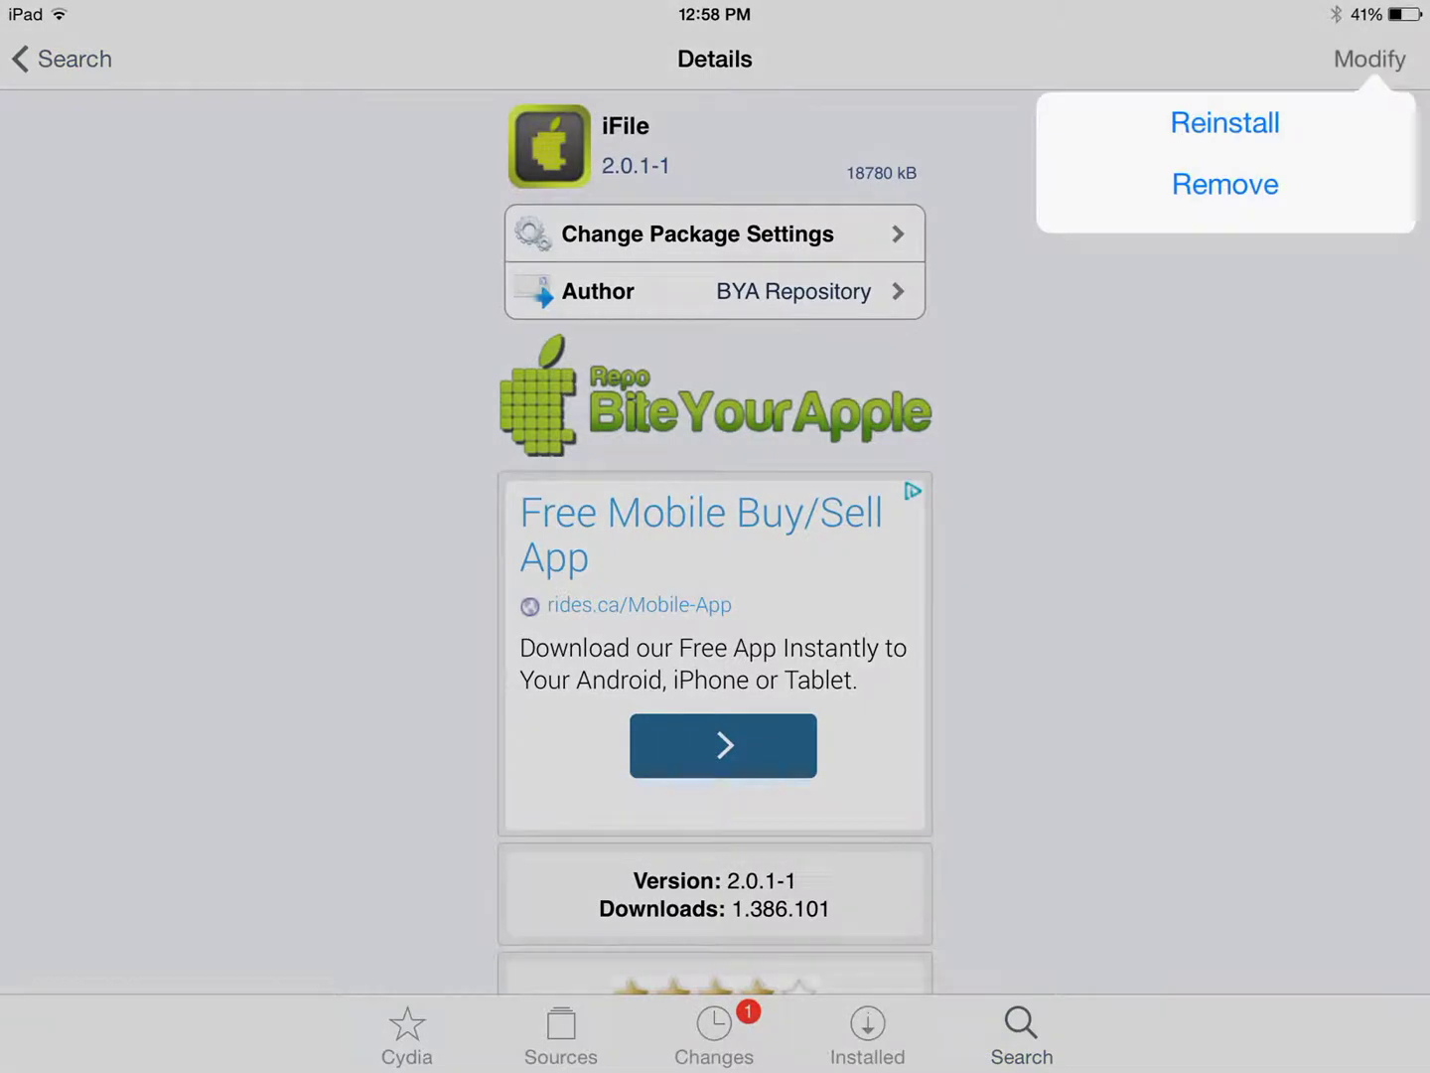
{"action": "left_click", "coordinate": [1371, 58]}
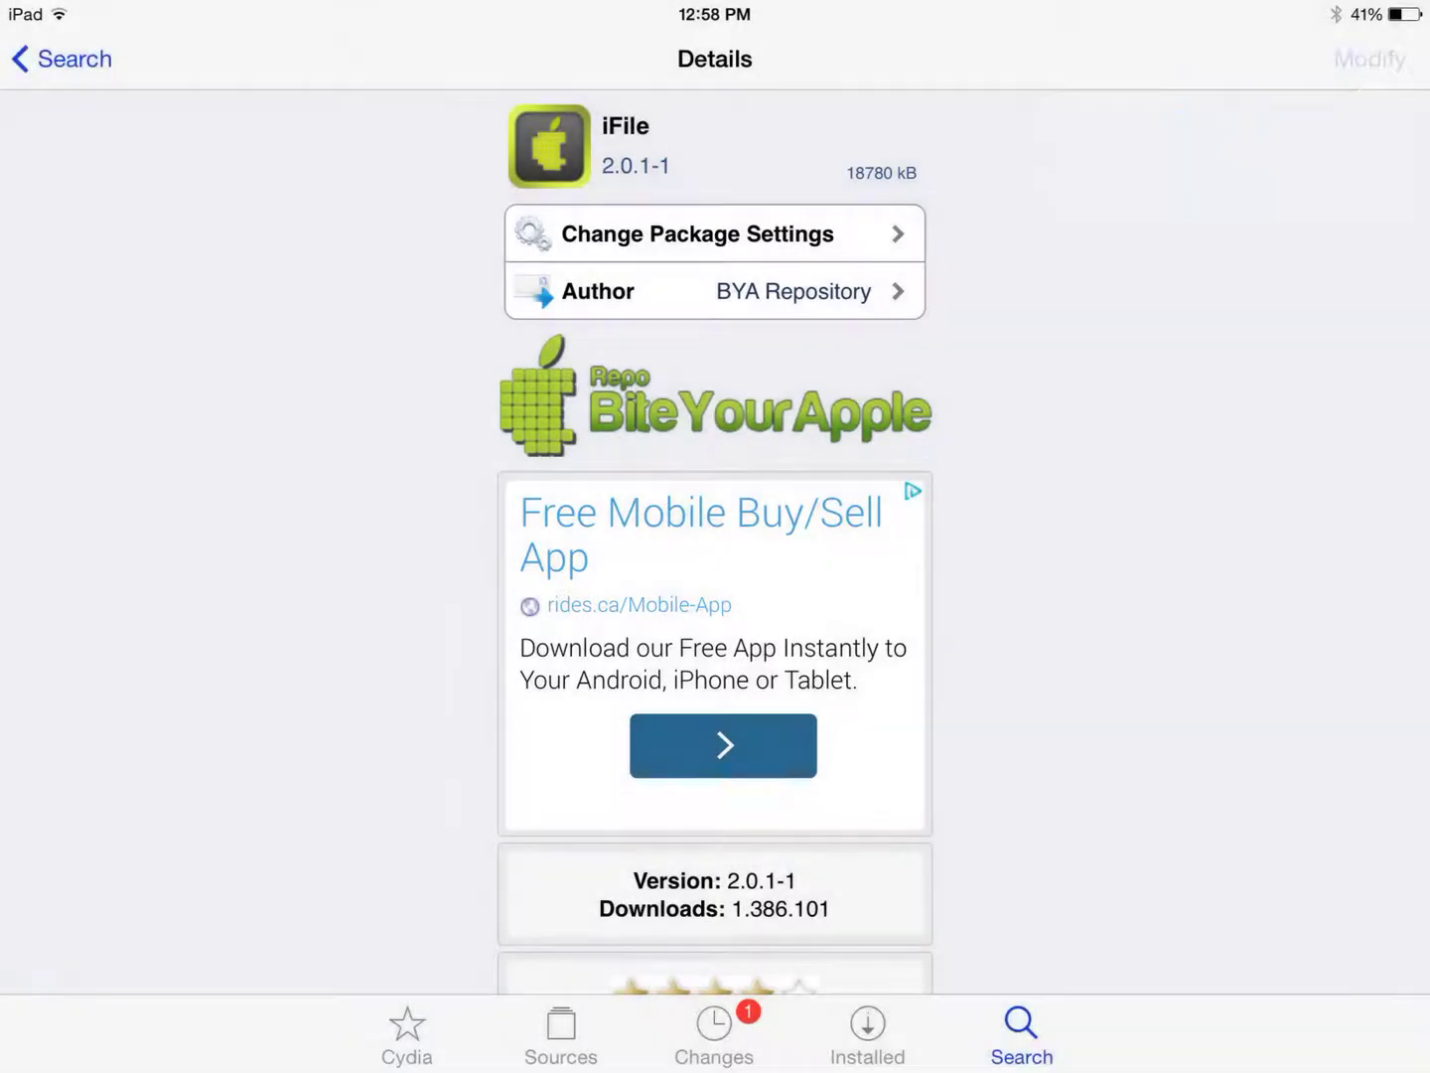
{"action": "left_click", "coordinate": [1370, 57]}
Step: Go to the home screen's folders page and launch iFile from the Cydia folder
{"action": "key", "text": "super"}
{"action": "left_click_drag", "start_coordinate": [1244, 663], "coordinate": [929, 604]}
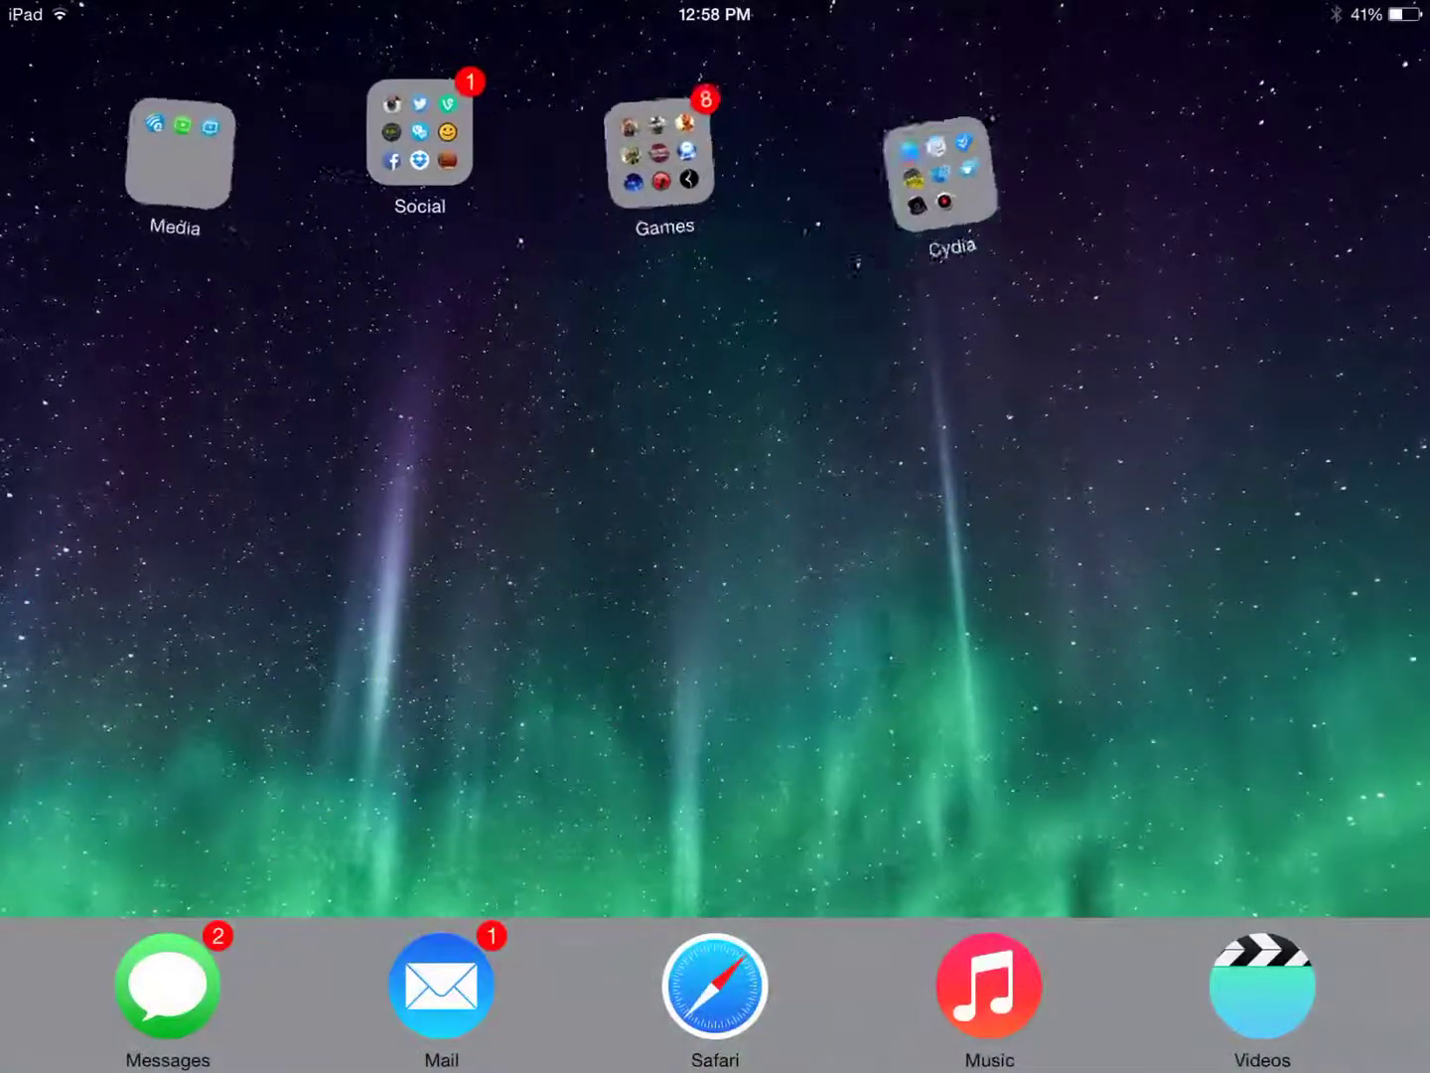
{"action": "left_click", "coordinate": [1000, 140]}
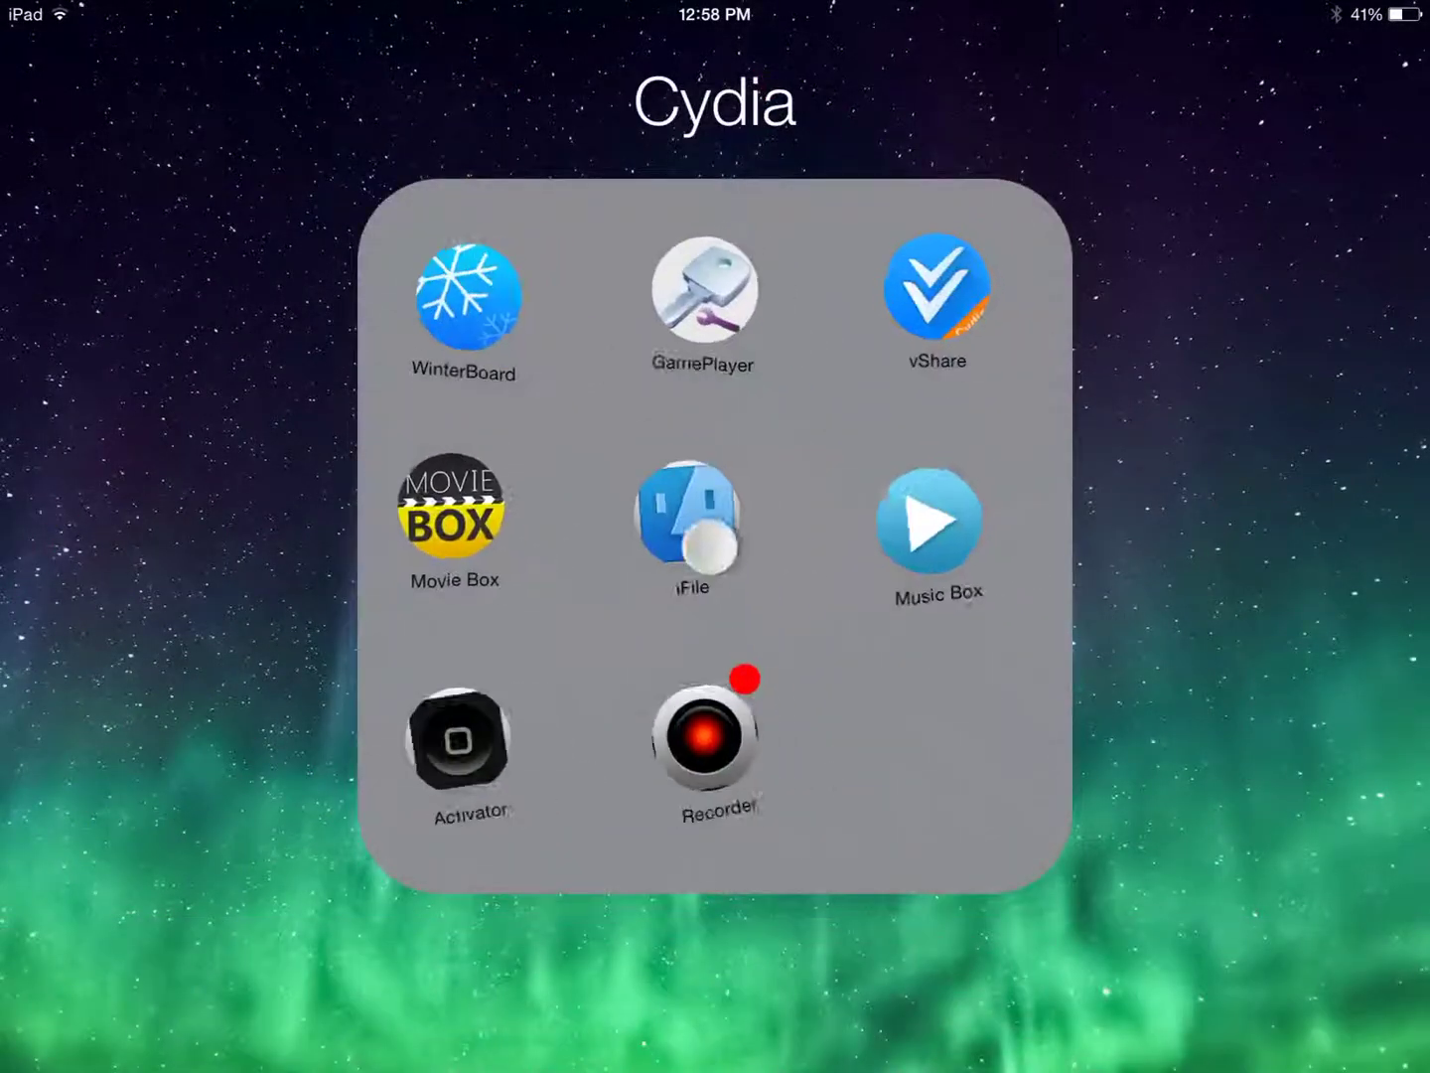
{"action": "left_click", "coordinate": [708, 546]}
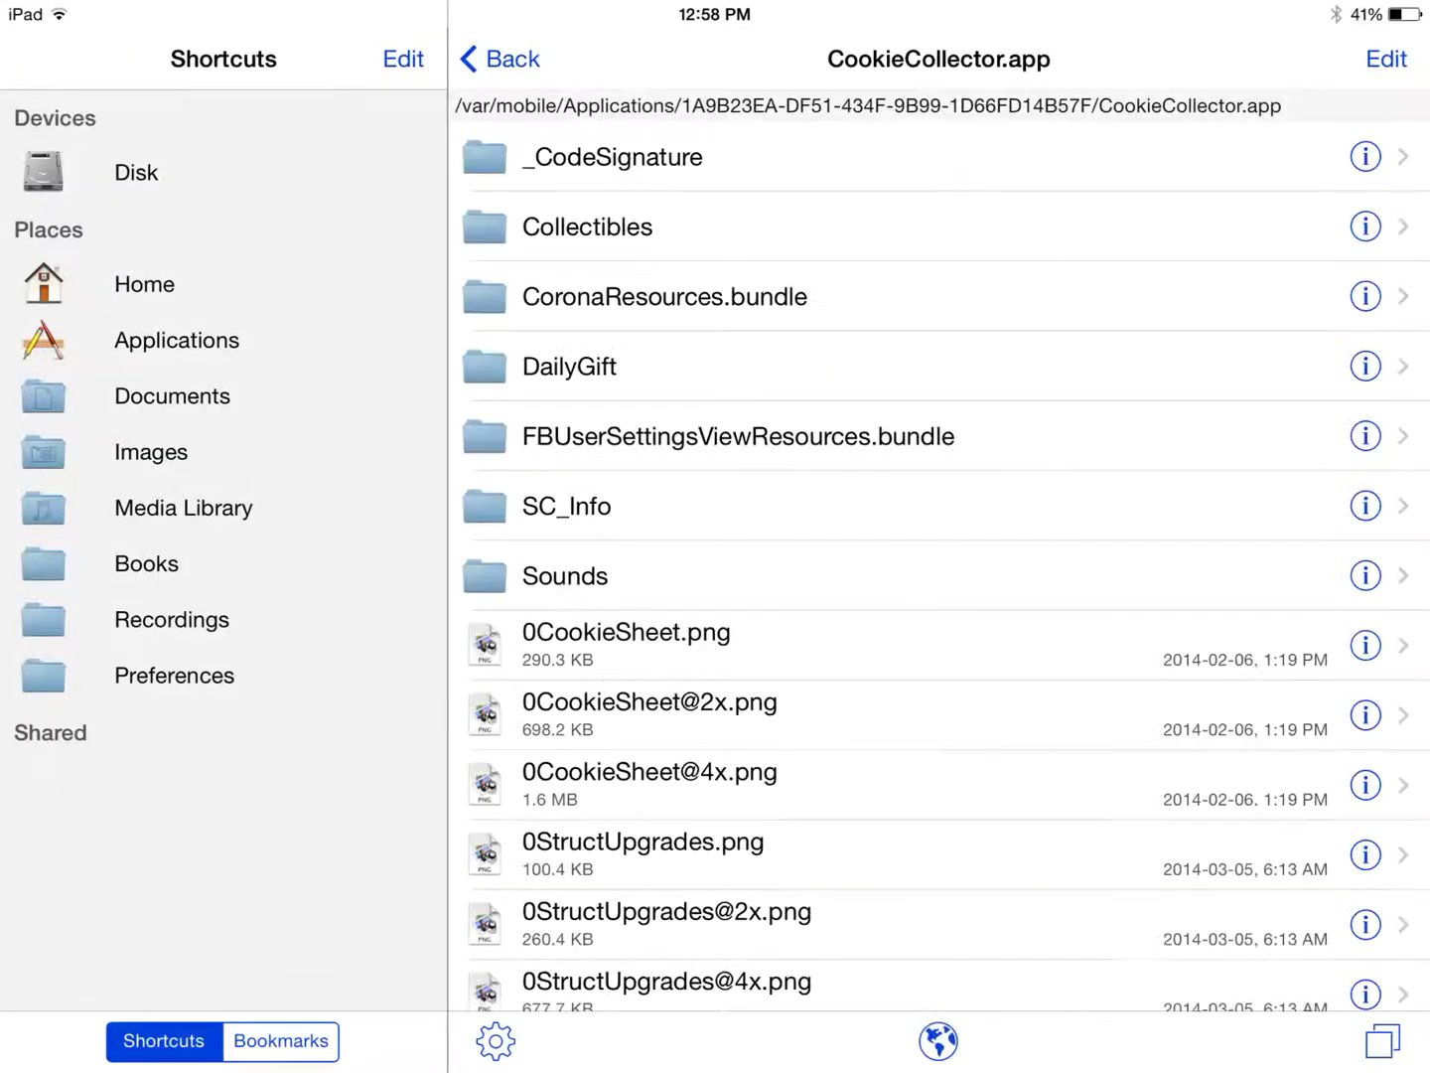
{"action": "scroll", "coordinate": [938, 559], "scroll_direction": "down", "scroll_amount": 10}
{"action": "scroll", "coordinate": [938, 558], "scroll_direction": "up", "scroll_amount": 15}
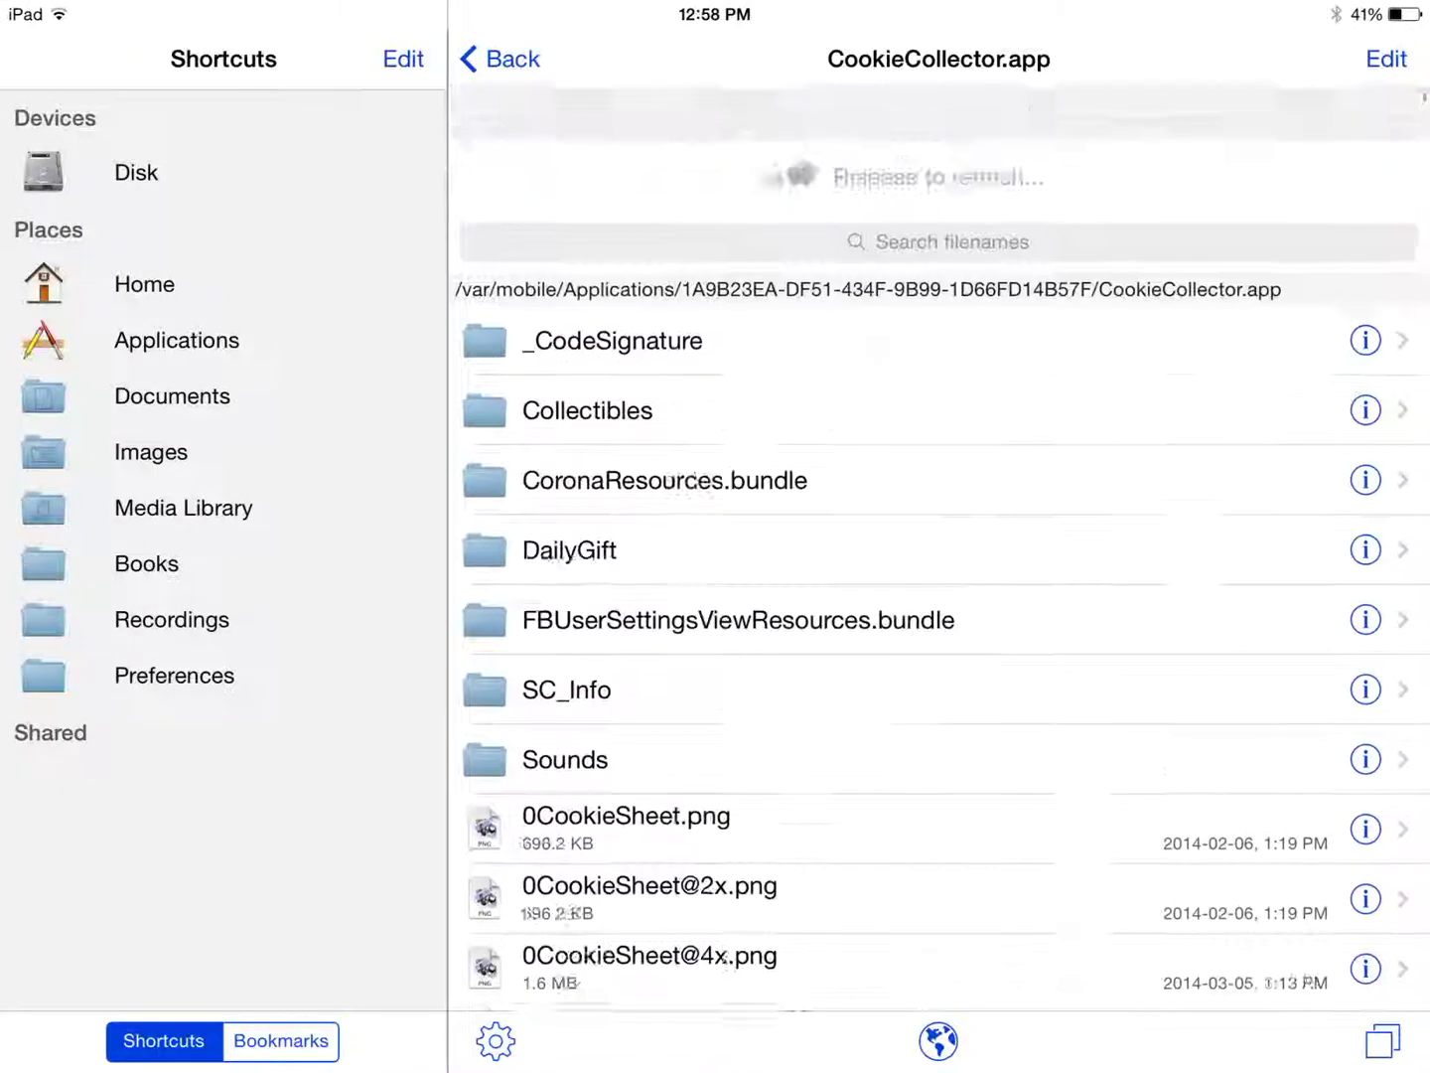
{"action": "scroll", "coordinate": [938, 559], "scroll_direction": "down", "scroll_amount": 10}
{"action": "scroll", "coordinate": [939, 558], "scroll_direction": "up", "scroll_amount": 10}
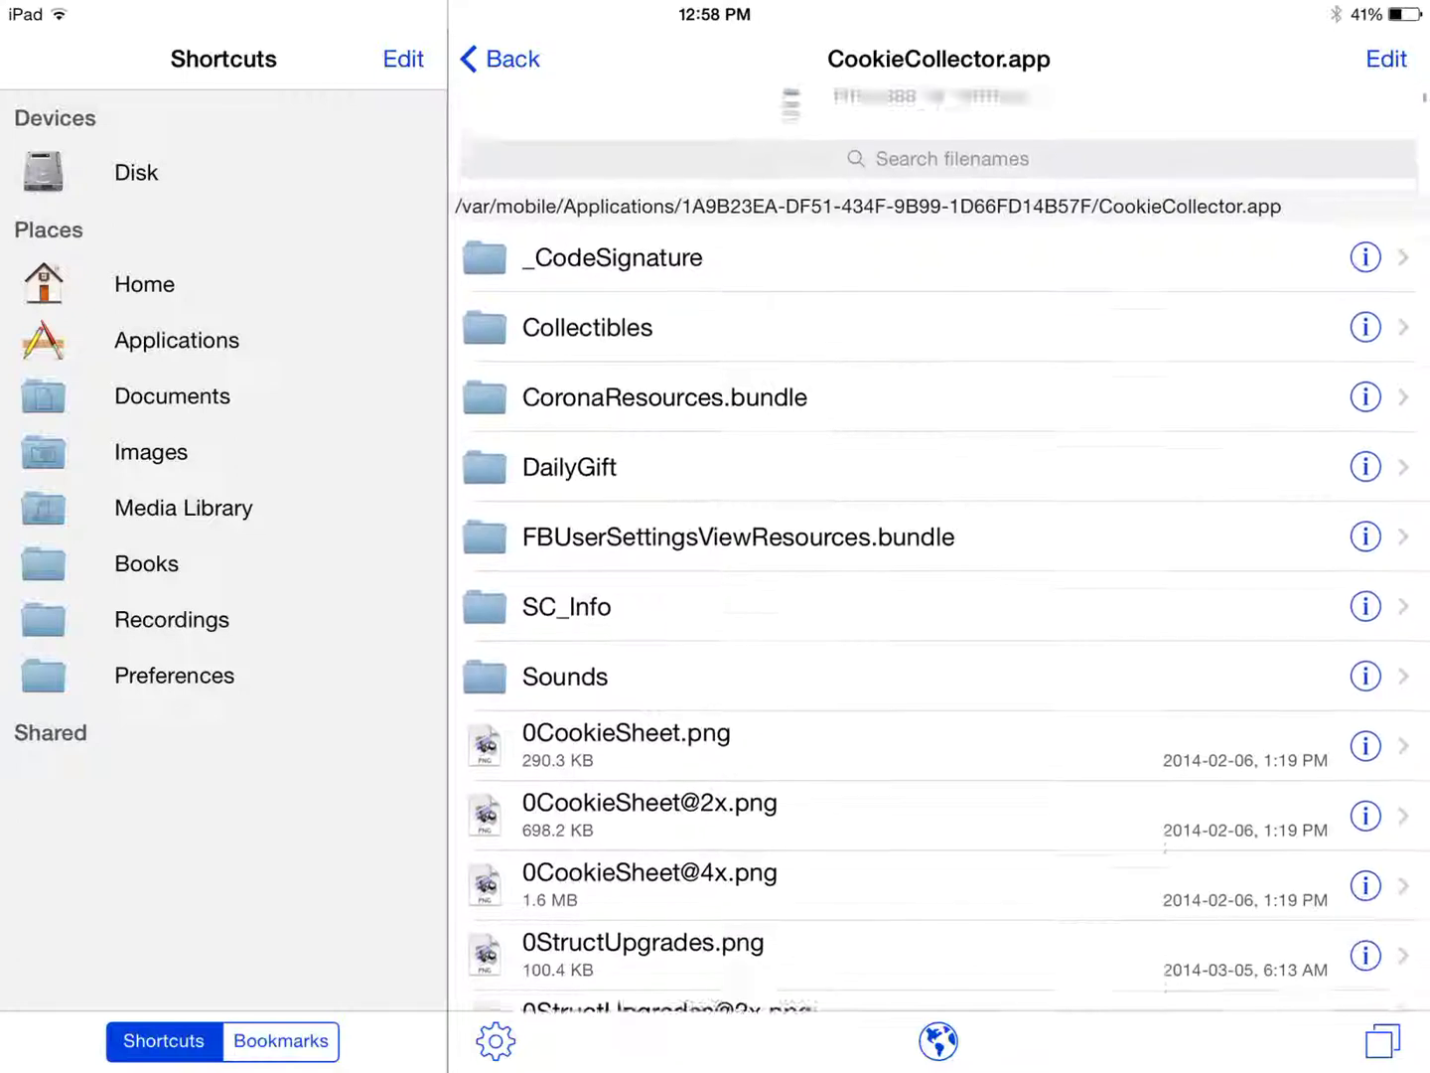
Step: Back out through Applications, mobile and var to root, then close iFile and the Cydia folder
{"action": "left_click", "coordinate": [500, 59]}
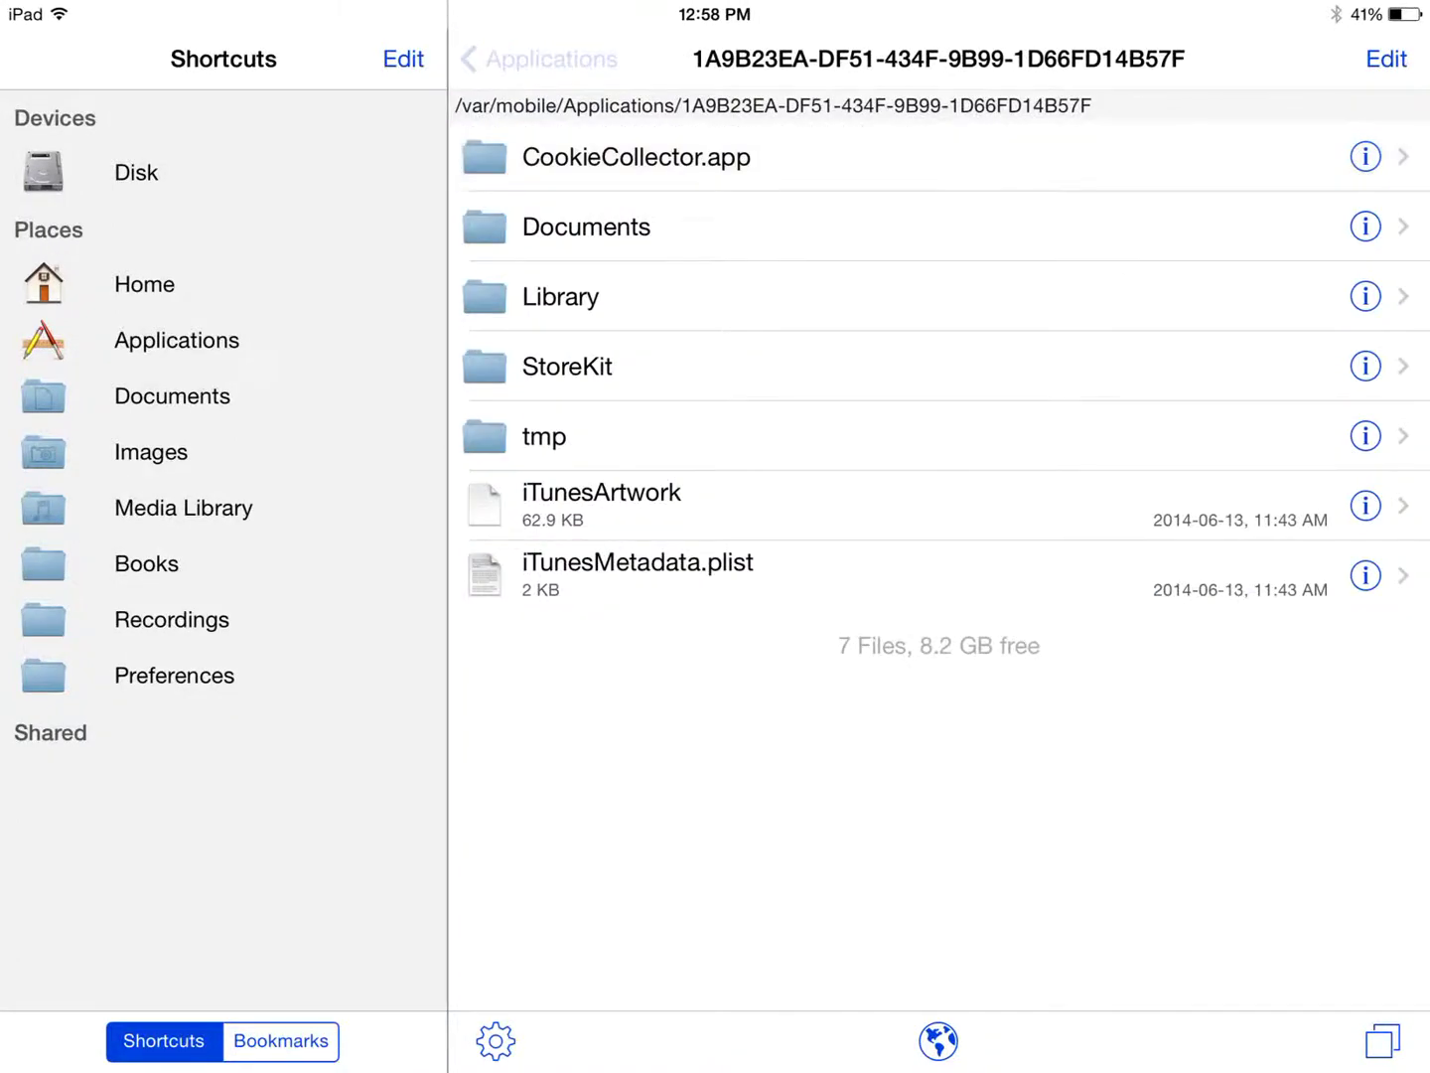
{"action": "left_click", "coordinate": [539, 59]}
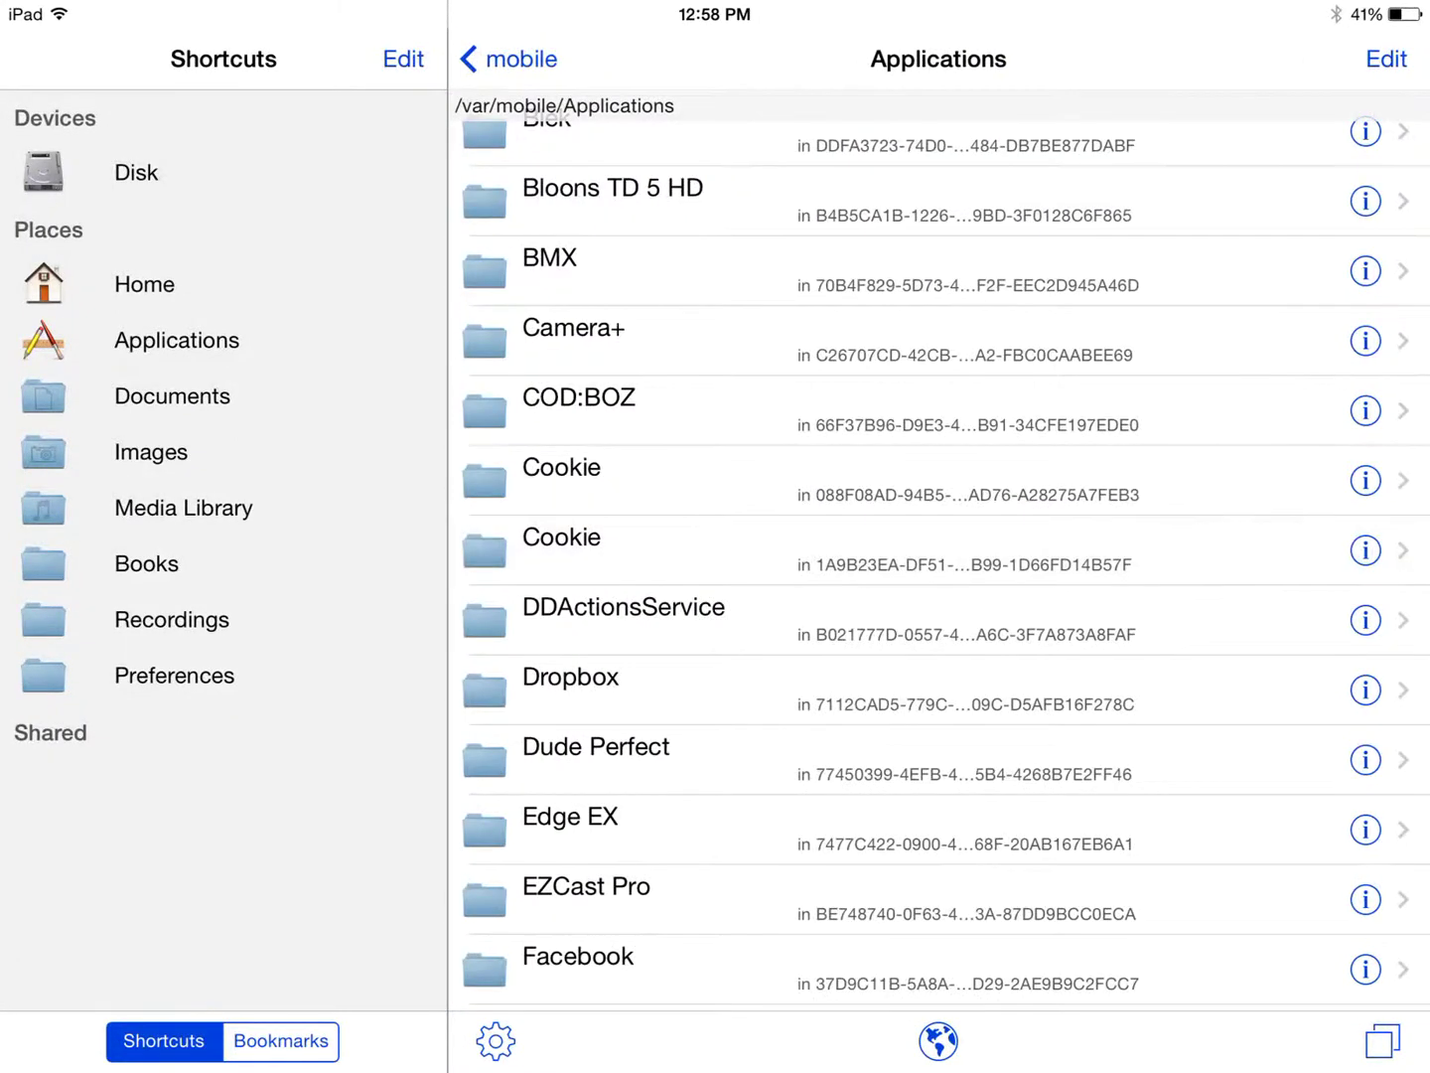
{"action": "left_click", "coordinate": [508, 60]}
{"action": "left_click", "coordinate": [492, 58]}
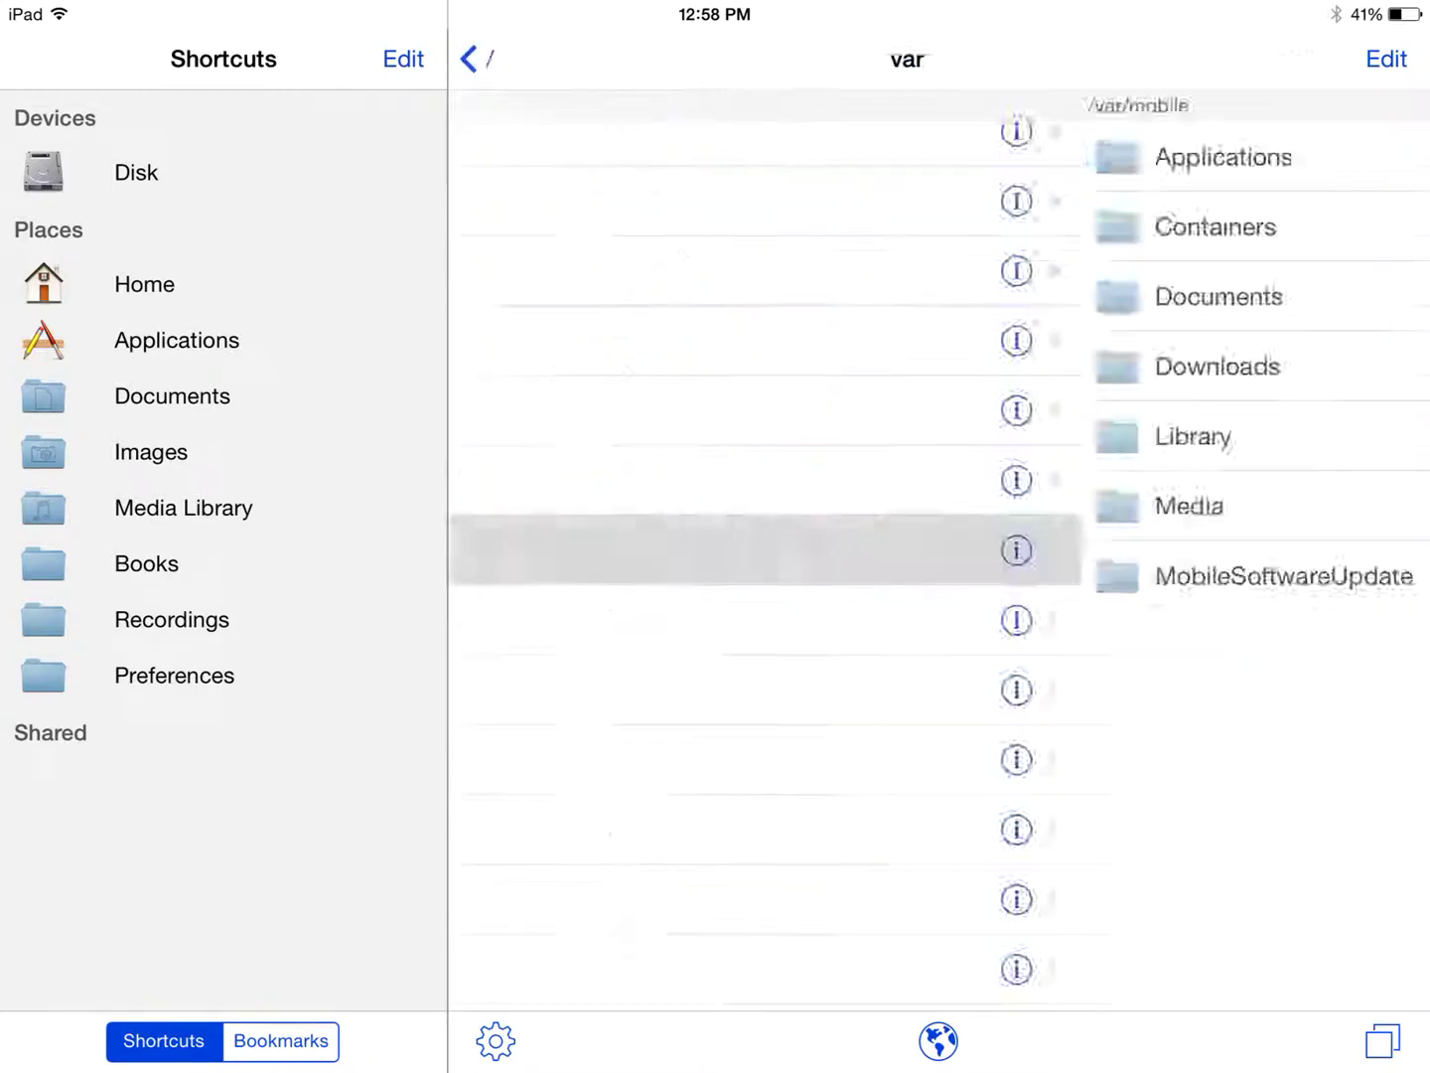
{"action": "left_click", "coordinate": [469, 60]}
{"action": "scroll", "coordinate": [938, 547], "scroll_direction": "up", "scroll_amount": 10}
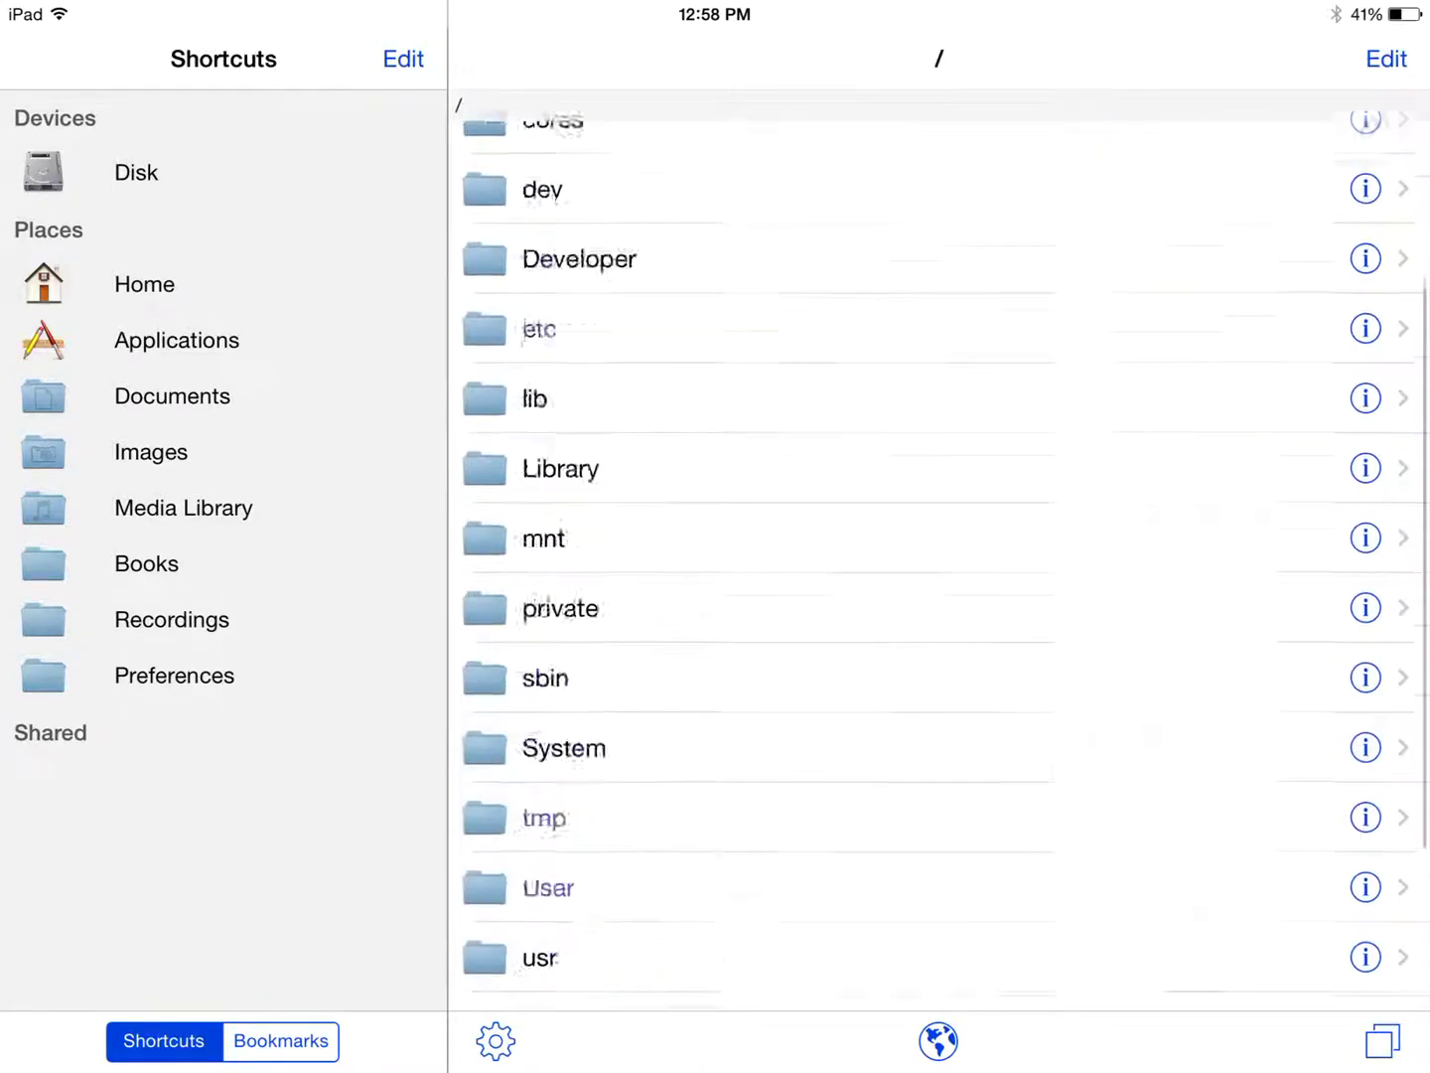
{"action": "key", "text": "super"}
{"action": "key", "text": "super"}
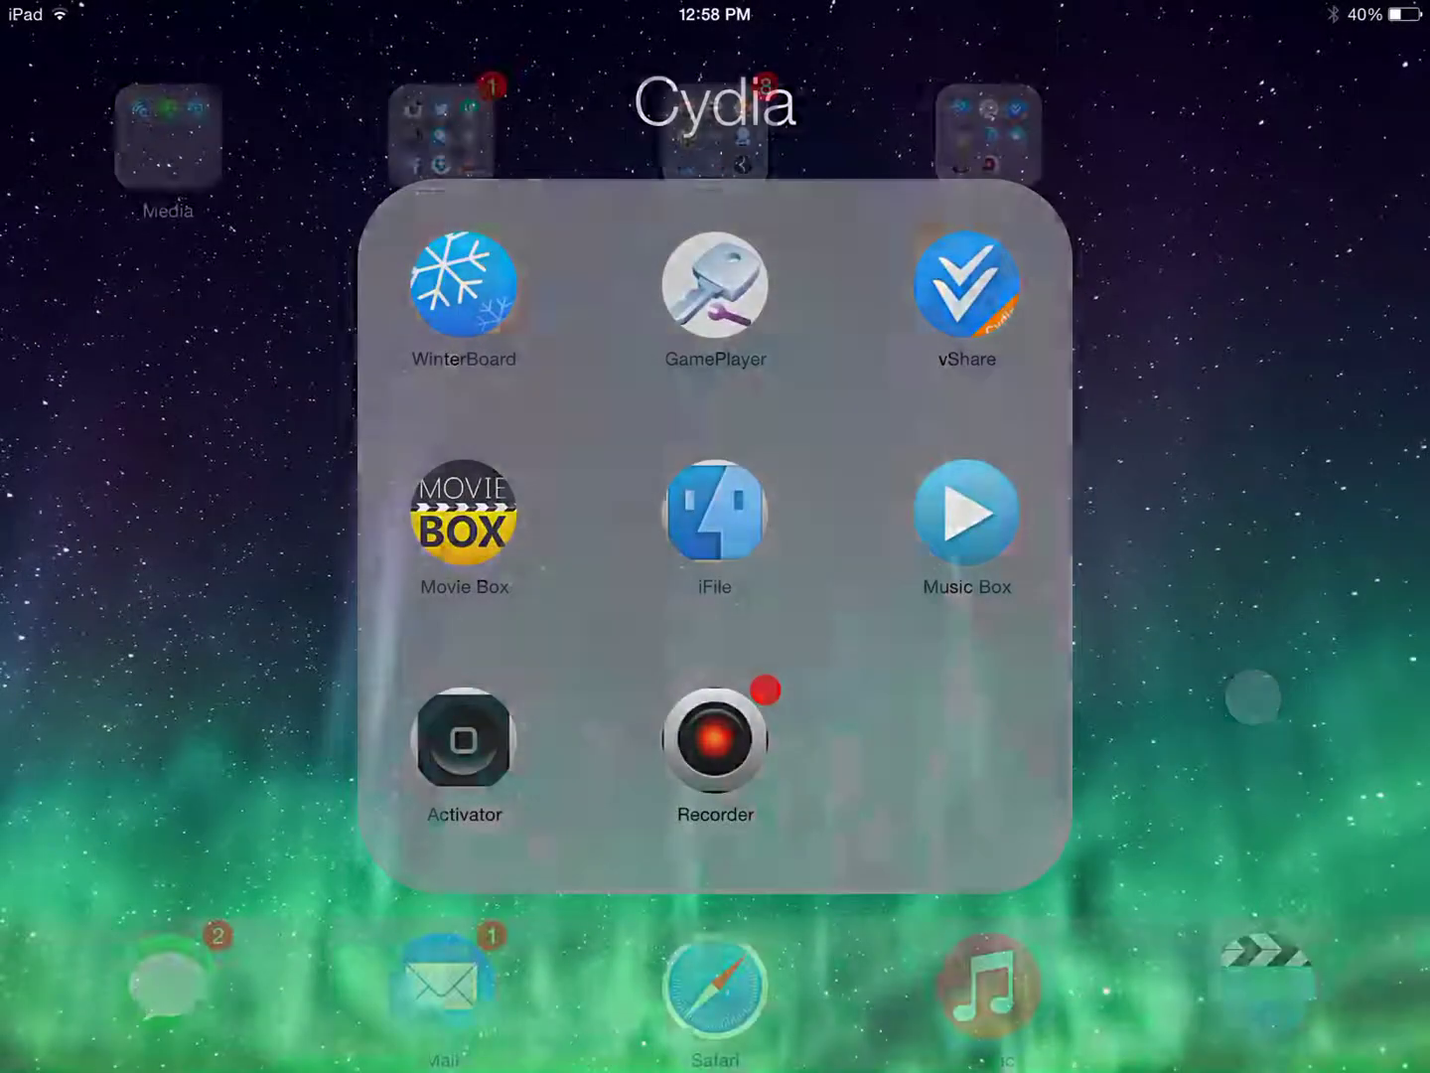
{"action": "left_click_drag", "start_coordinate": [1005, 558], "coordinate": [334, 558]}
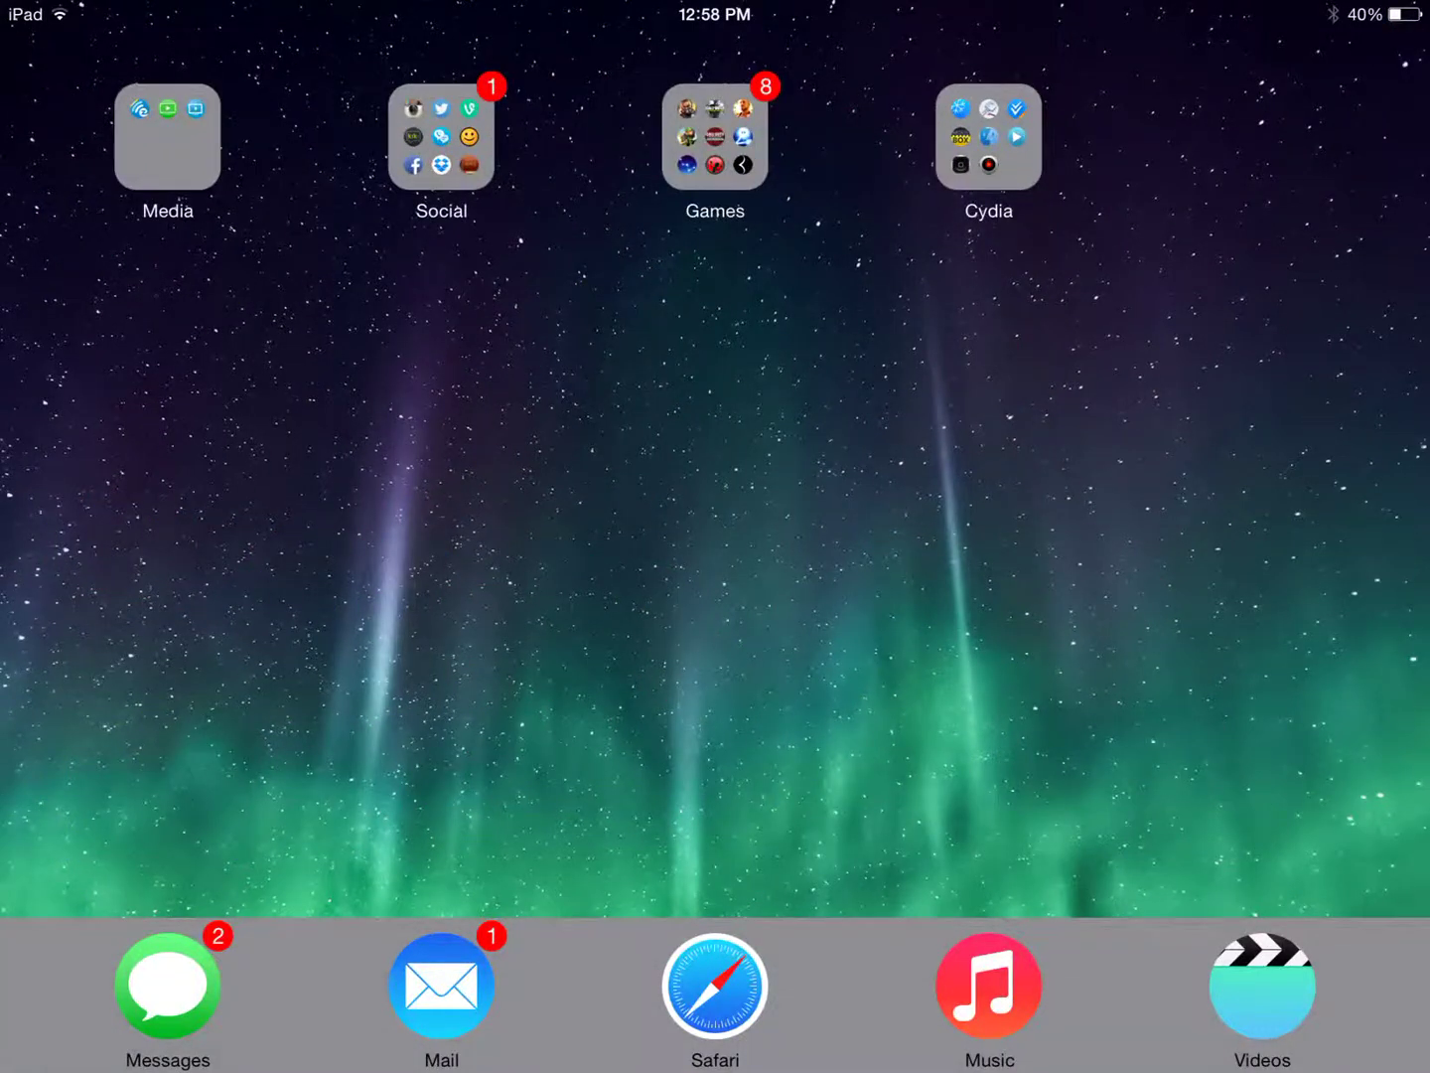